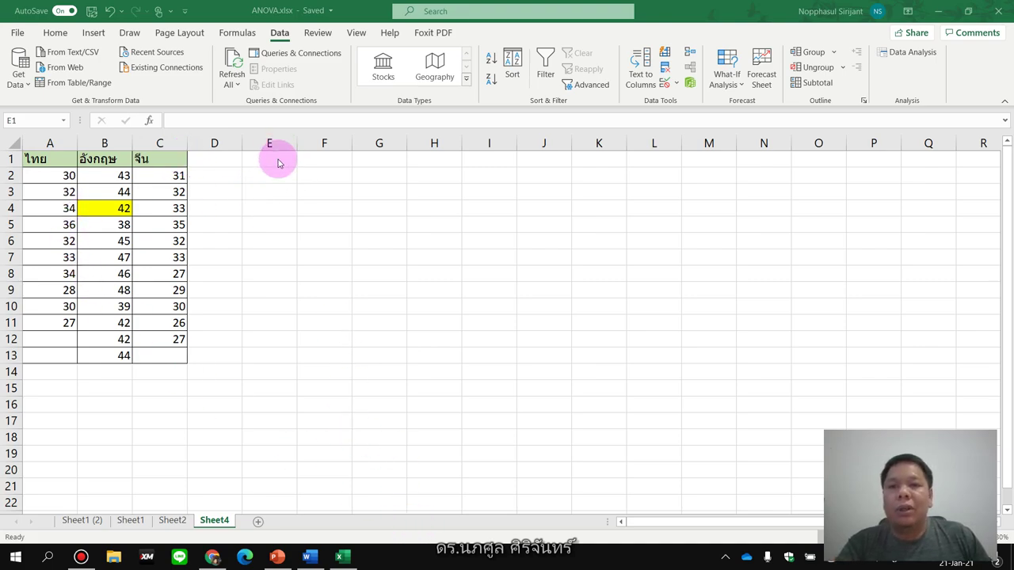
# From cell E1, open Data Analysis with Anova: Single Factor selected
pyautogui.click(275, 159)
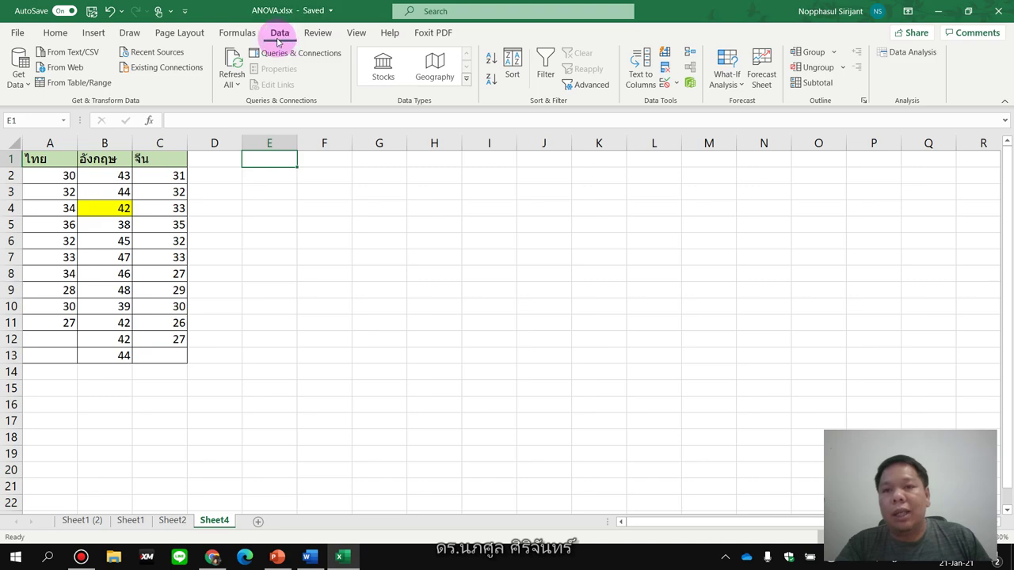
pyautogui.click(912, 54)
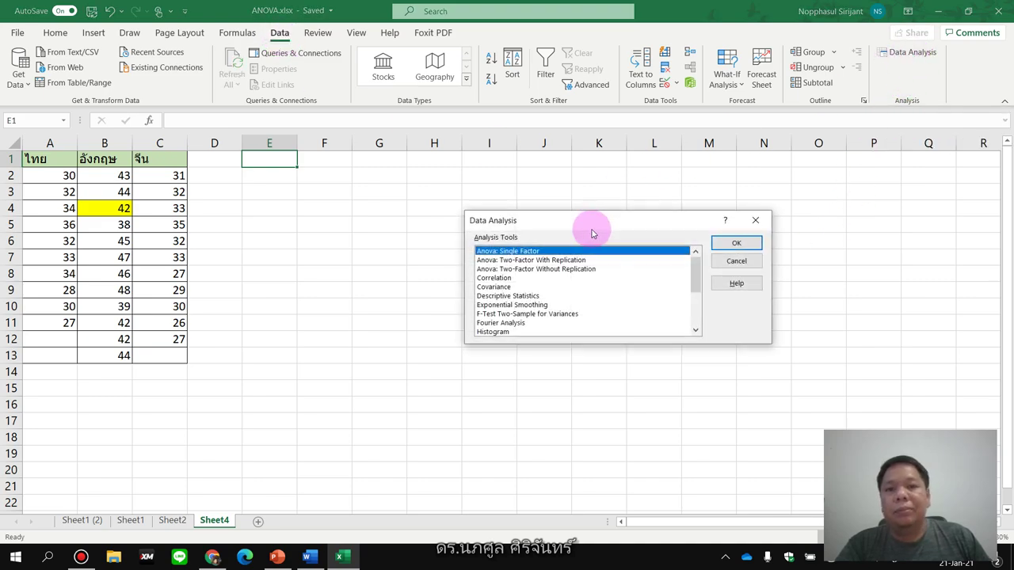
# Set the ANOVA input range to A1:C13 with alpha 0.05 and labels in the first row
pyautogui.click(744, 243)
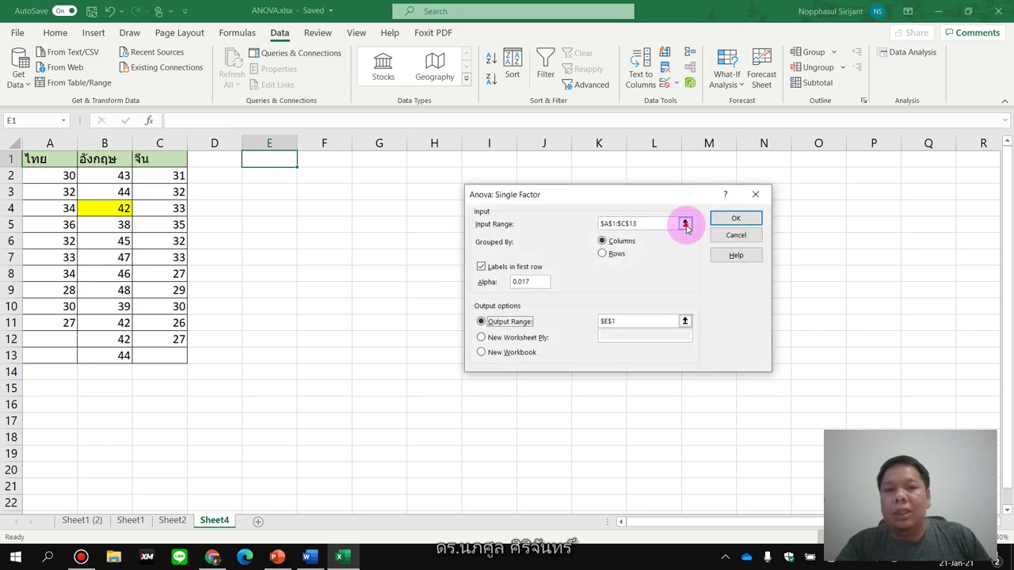
pyautogui.click(685, 223)
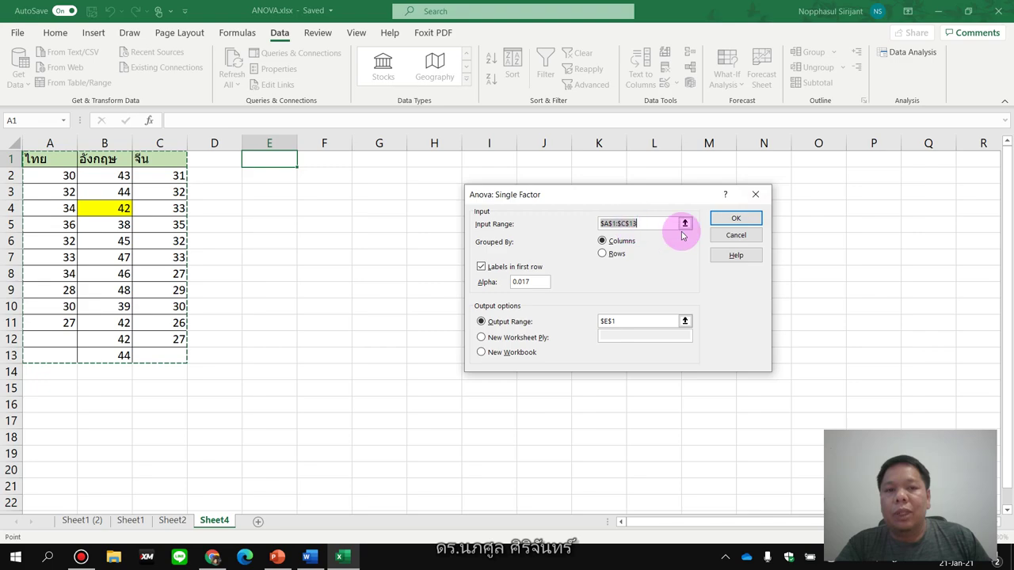
pyautogui.click(683, 225)
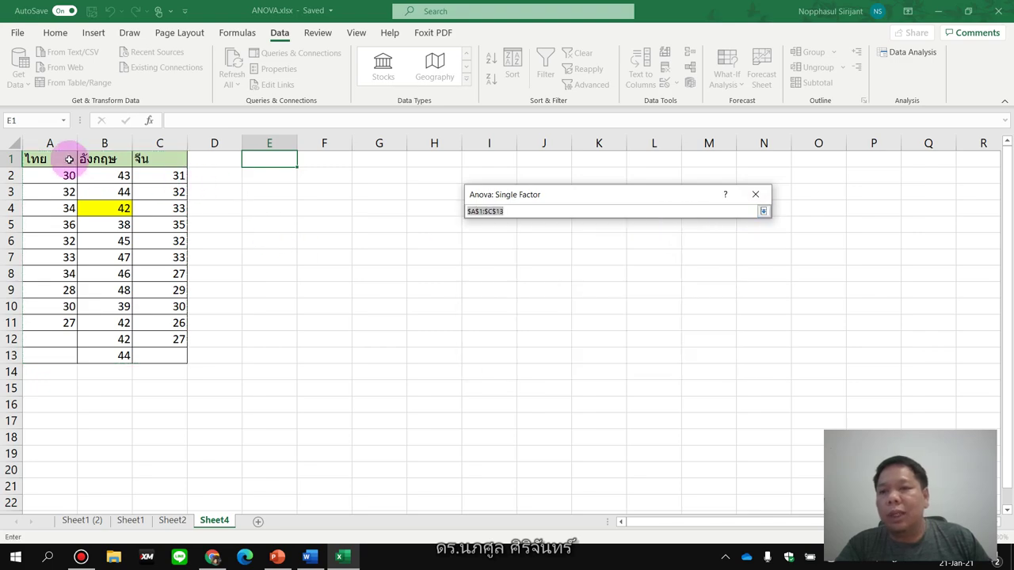
pyautogui.moveTo(69, 159); pyautogui.dragTo(163, 355)
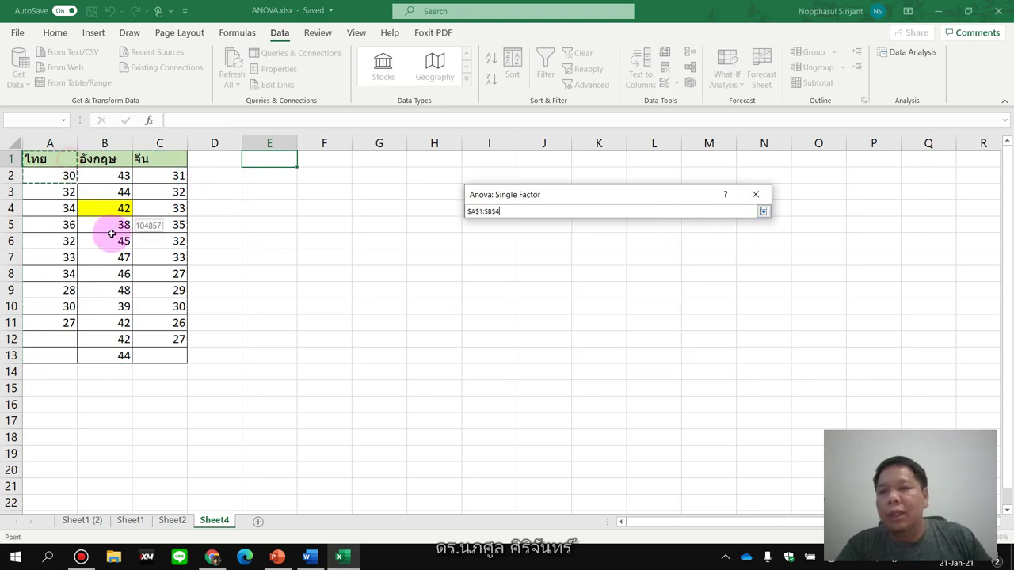
pyautogui.click(763, 212)
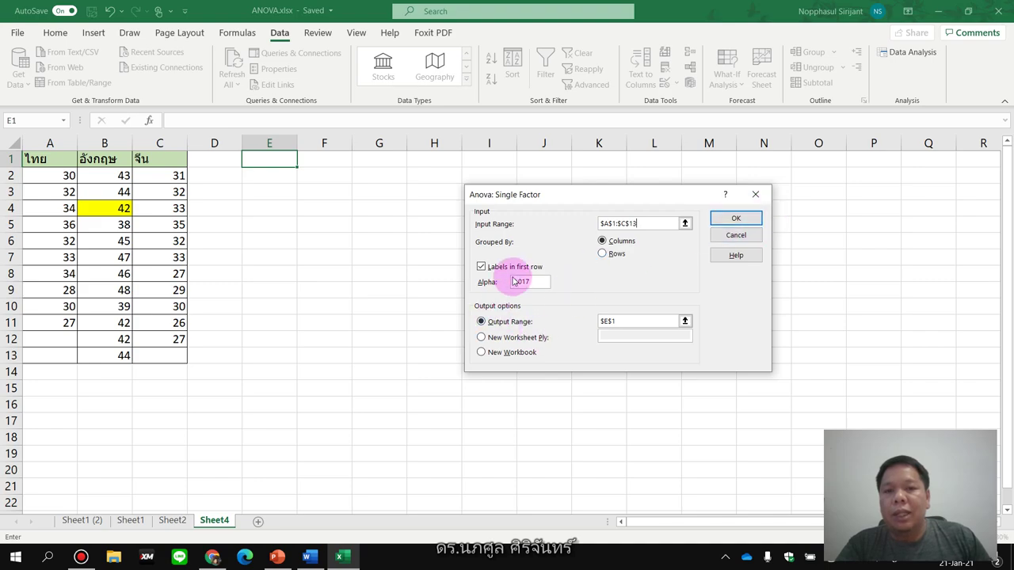
pyautogui.moveTo(535, 282); pyautogui.dragTo(494, 286)
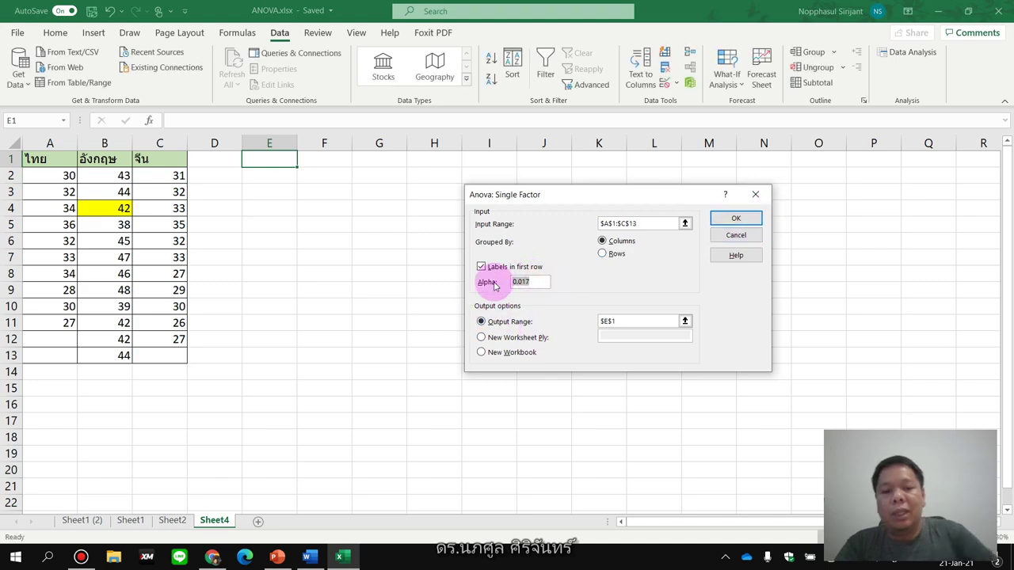
pyautogui.write('0.0')
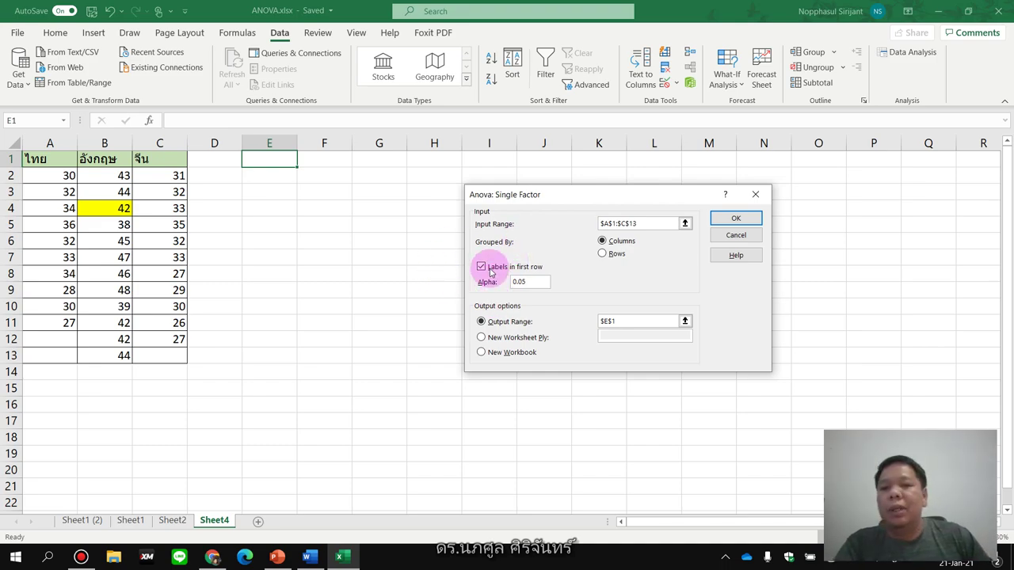
pyautogui.click(481, 267)
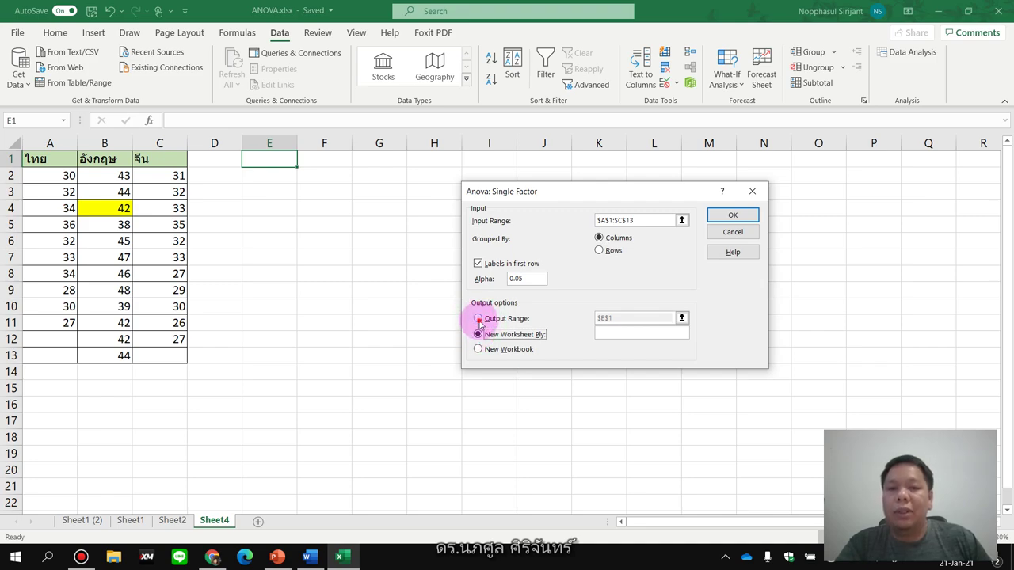
# Send the ANOVA output to cell F1 and run it
pyautogui.click(479, 320)
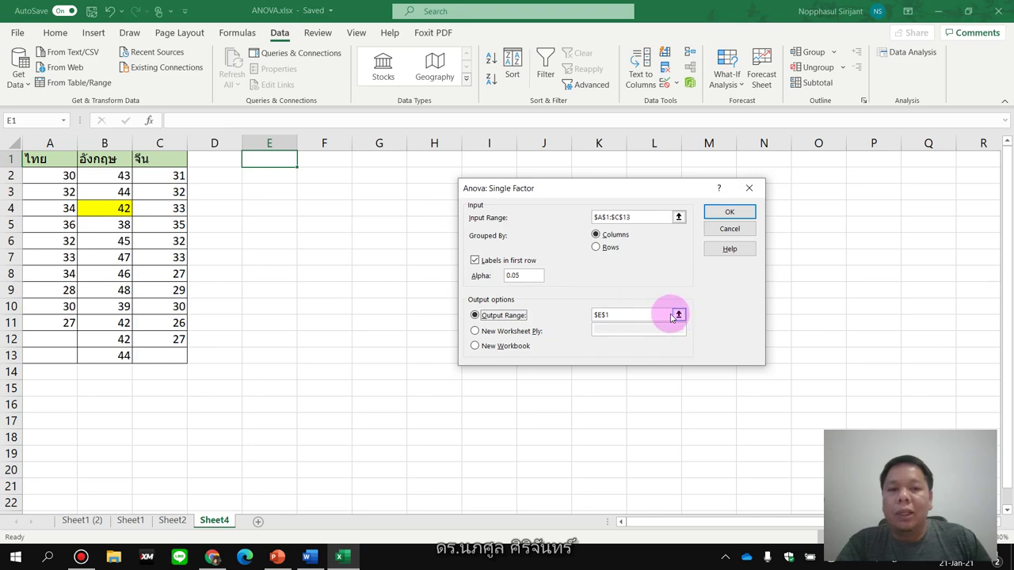
pyautogui.click(678, 315)
pyautogui.click(309, 224)
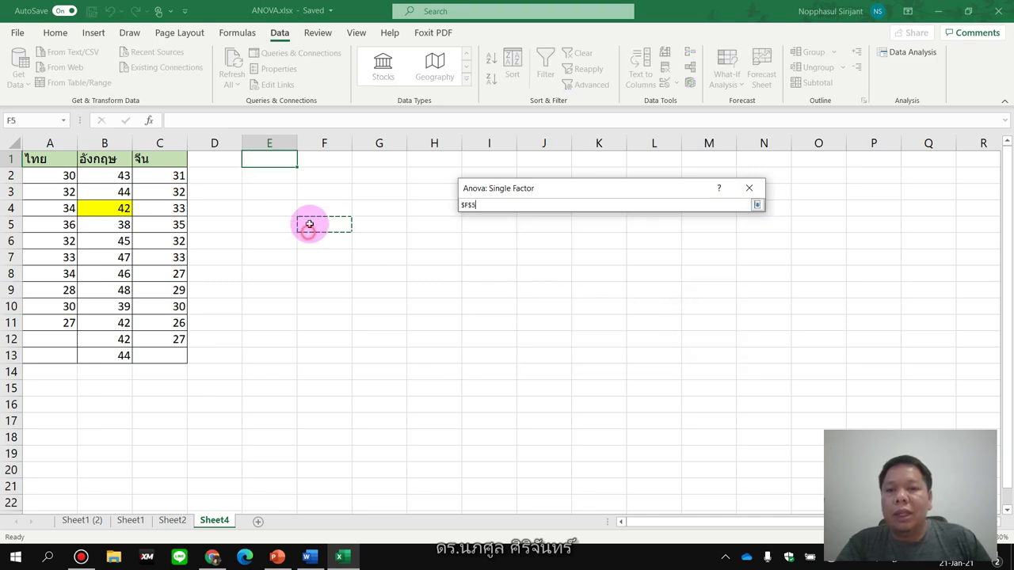
pyautogui.click(318, 162)
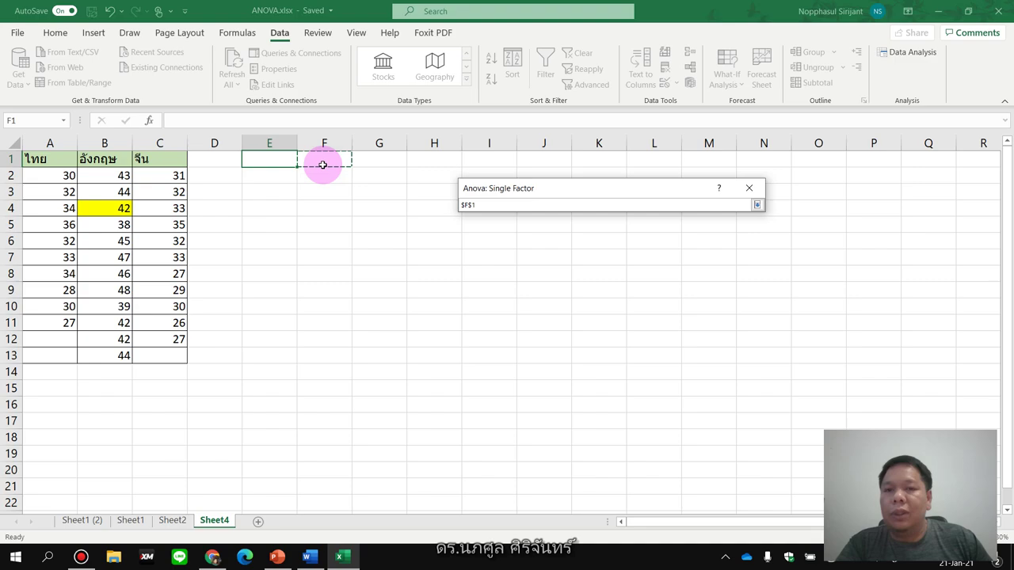
pyautogui.click(757, 204)
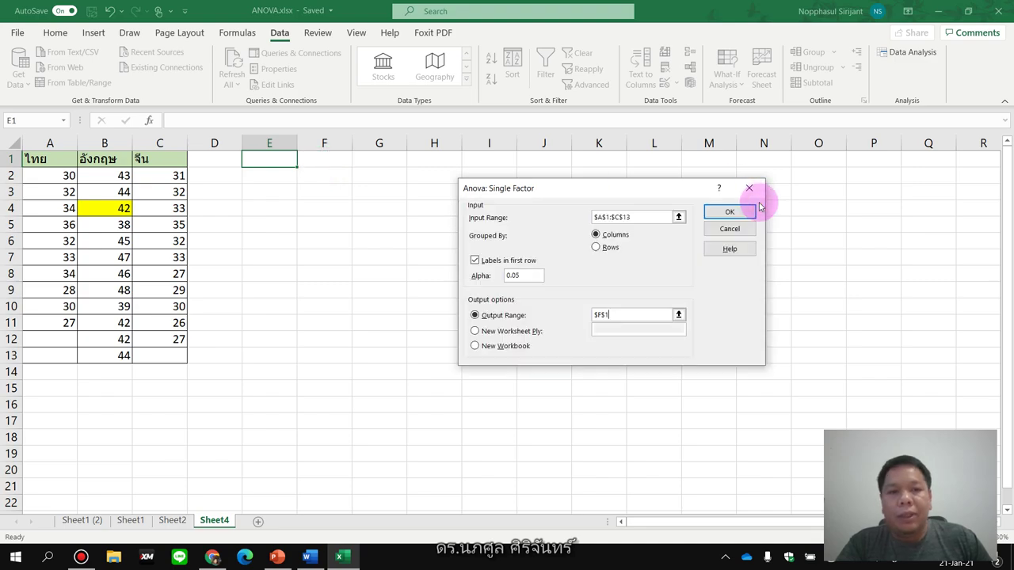
pyautogui.click(730, 213)
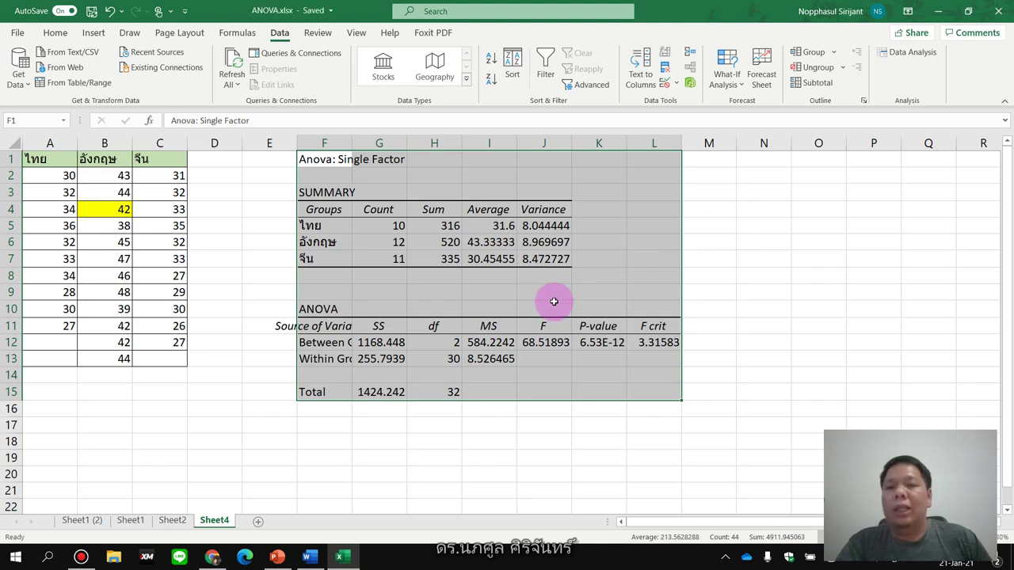
# Widen column F to 16.00 so Between Groups and Within Groups labels fit
pyautogui.click(360, 159)
pyautogui.click(331, 194)
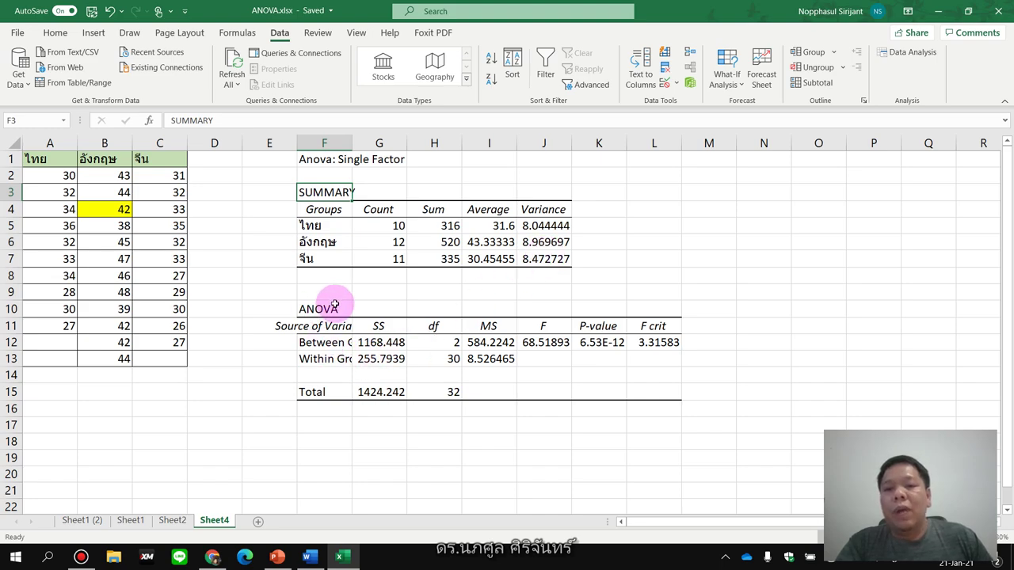
pyautogui.click(347, 342)
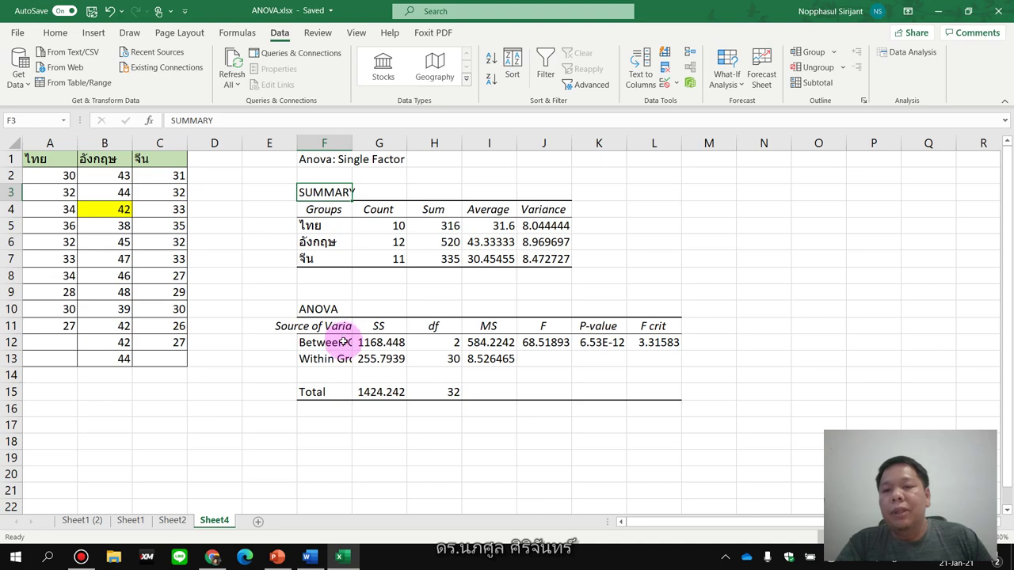
pyautogui.click(342, 358)
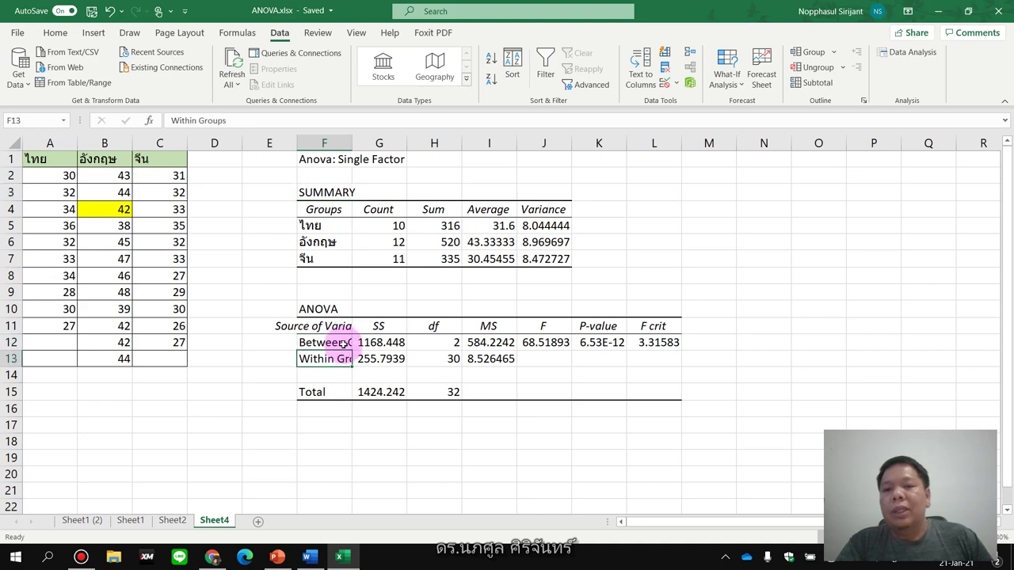
pyautogui.click(343, 342)
pyautogui.moveTo(352, 142); pyautogui.dragTo(401, 140)
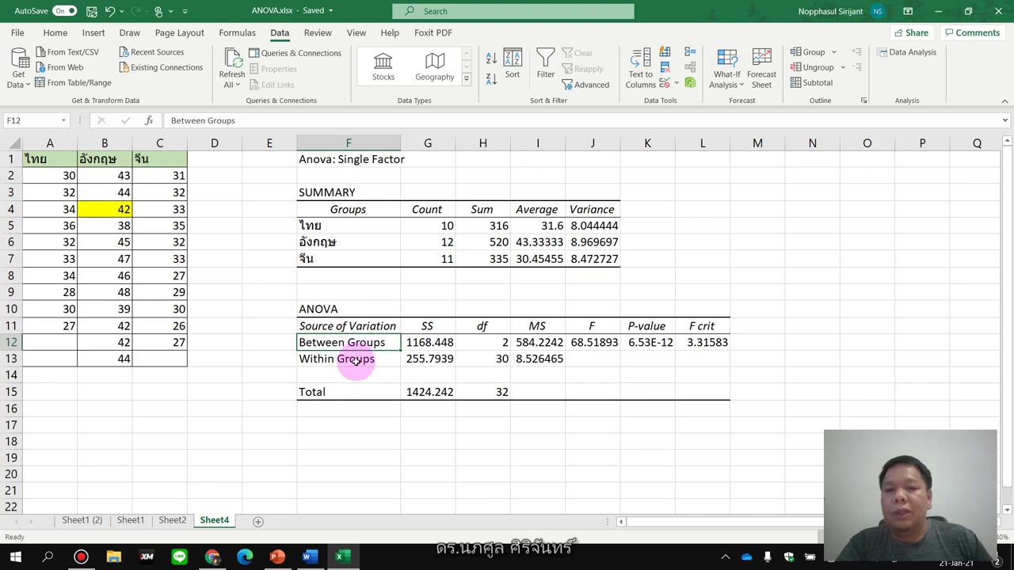
pyautogui.click(422, 327)
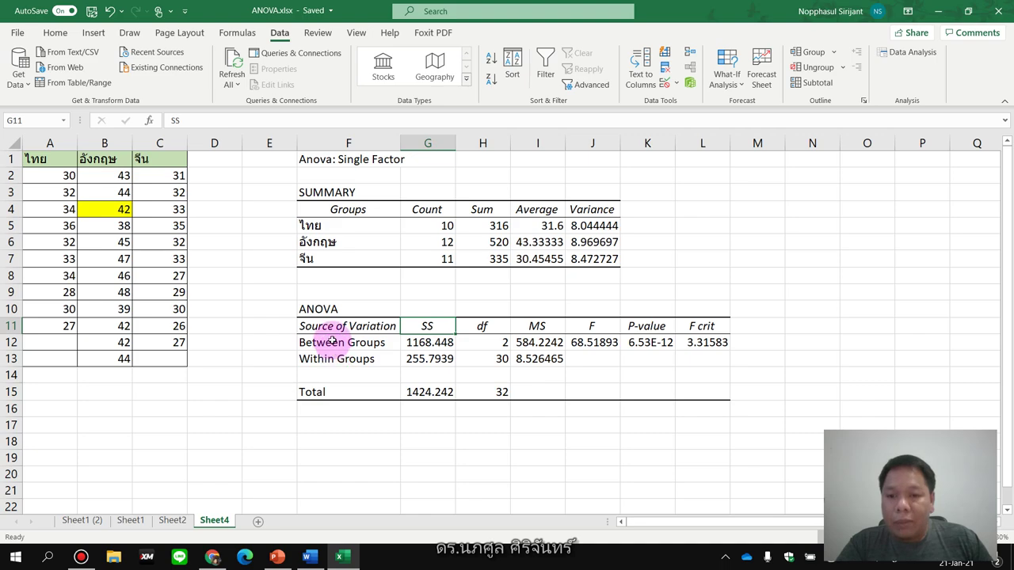
pyautogui.click(428, 343)
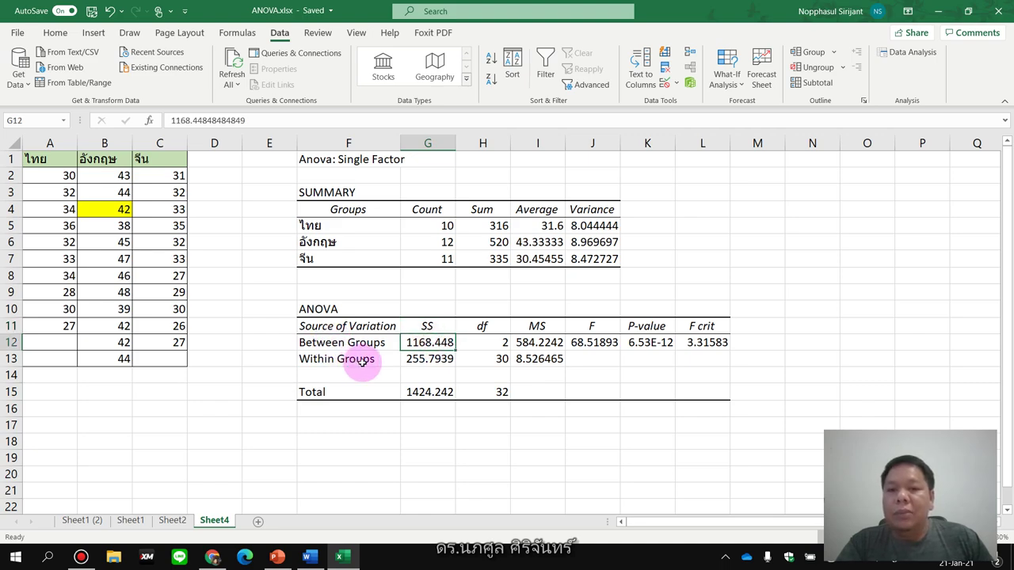
pyautogui.click(418, 359)
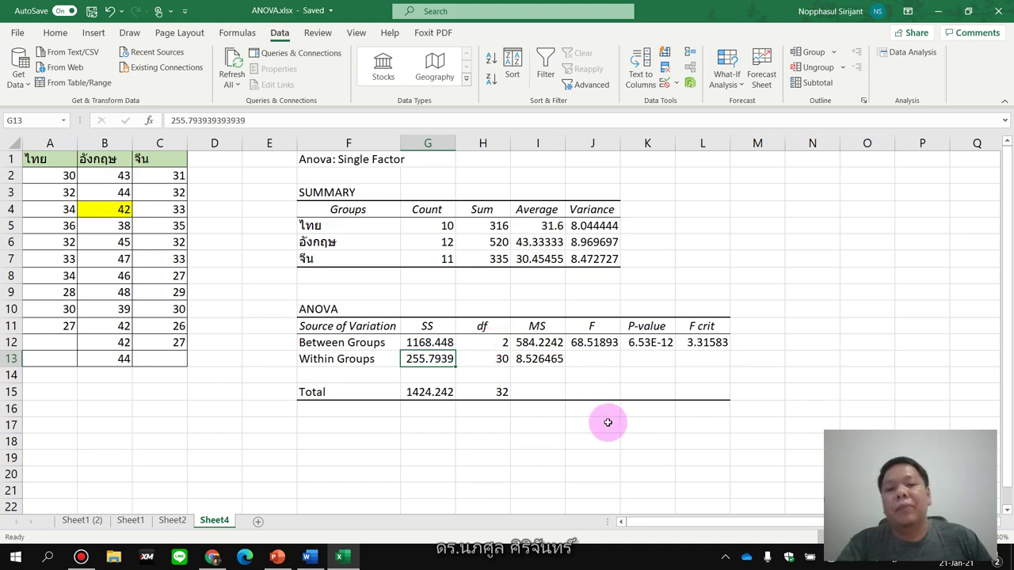
pyautogui.click(549, 344)
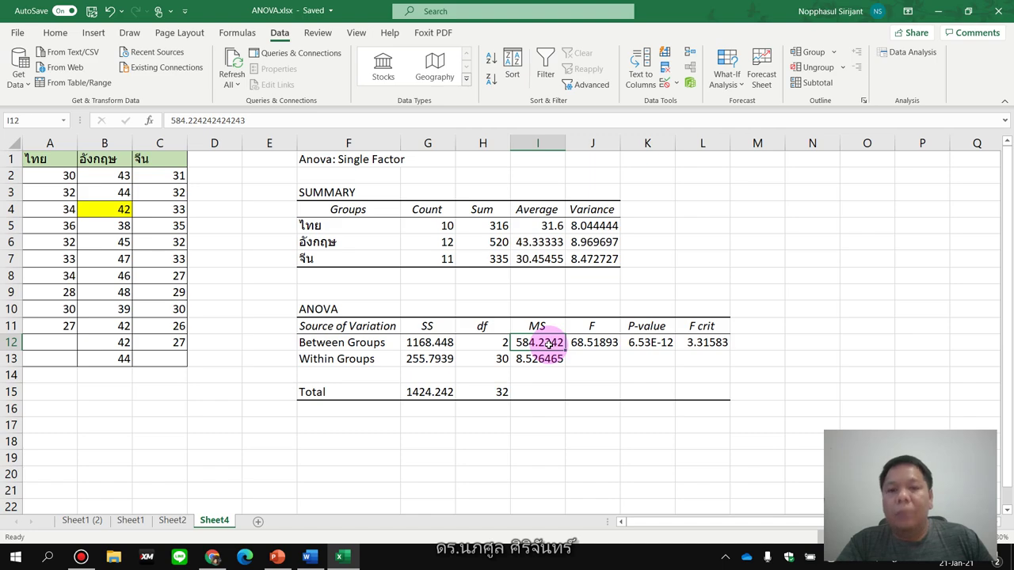
pyautogui.click(550, 362)
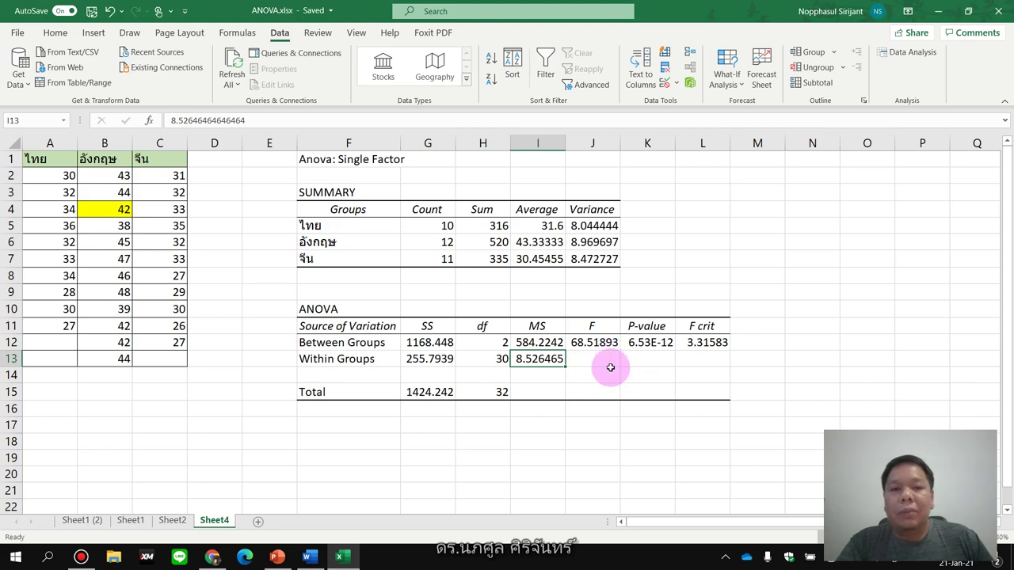
pyautogui.click(654, 342)
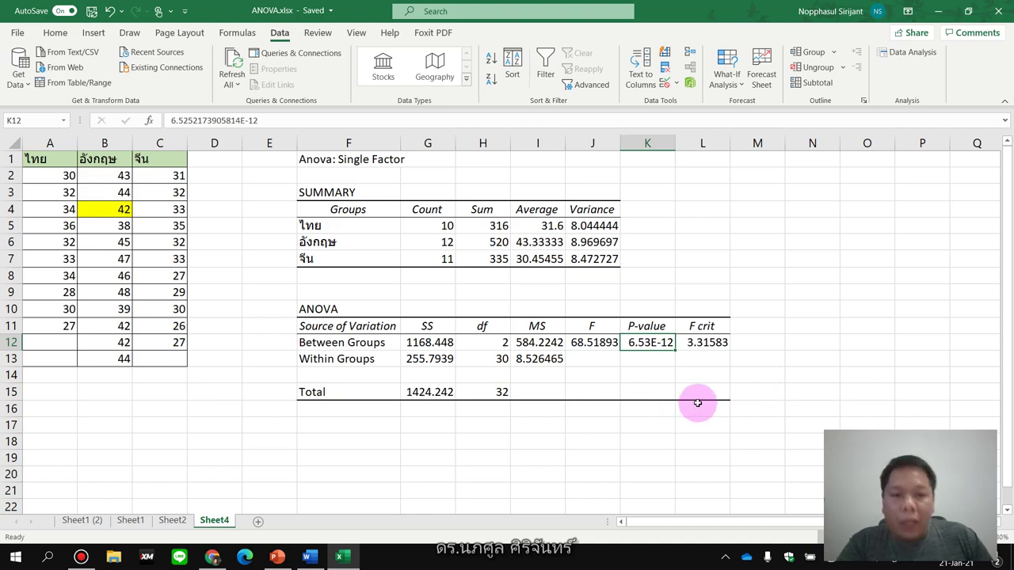
pyautogui.click(701, 343)
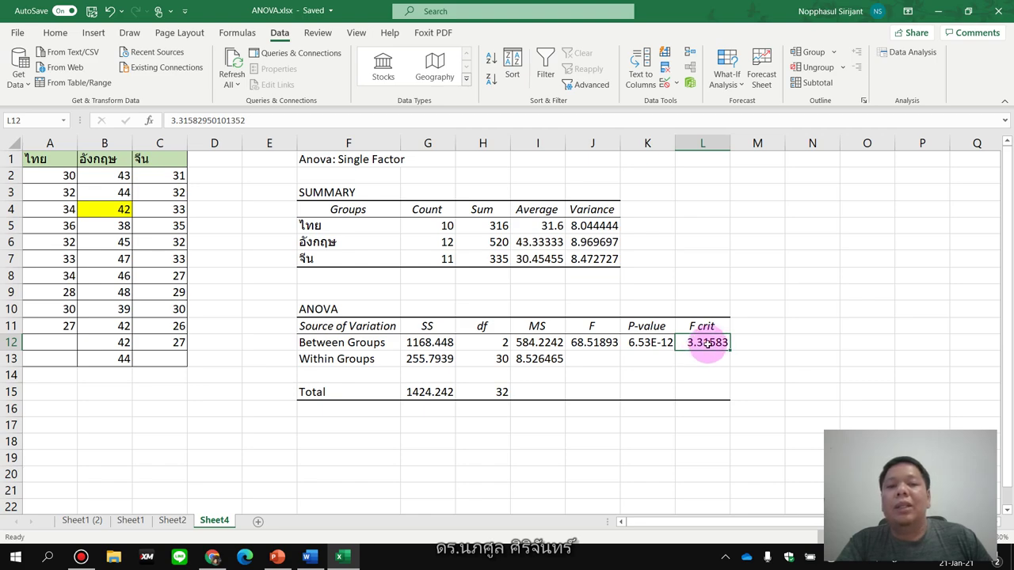
pyautogui.click(502, 343)
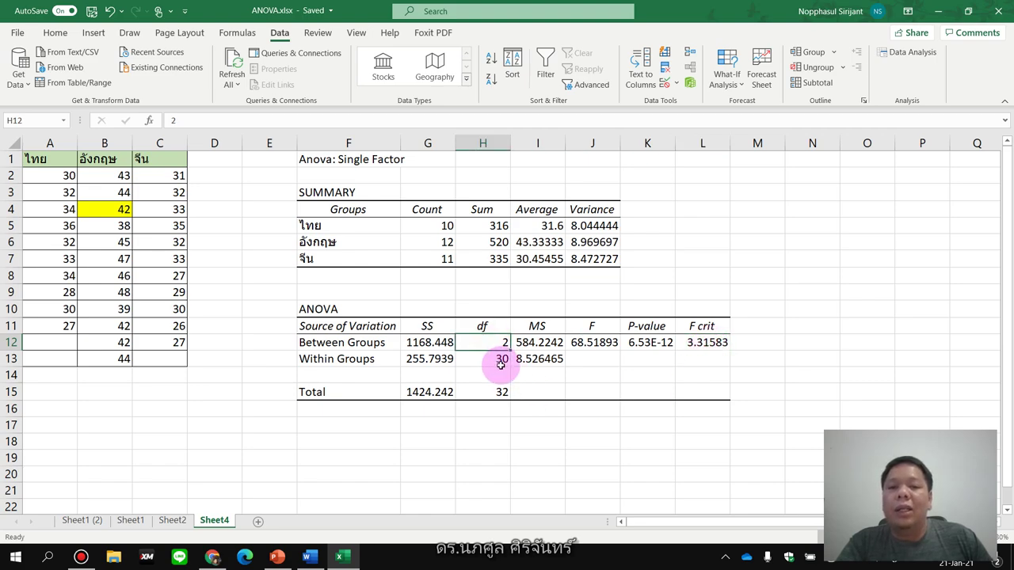
pyautogui.click(502, 358)
pyautogui.press('Return')
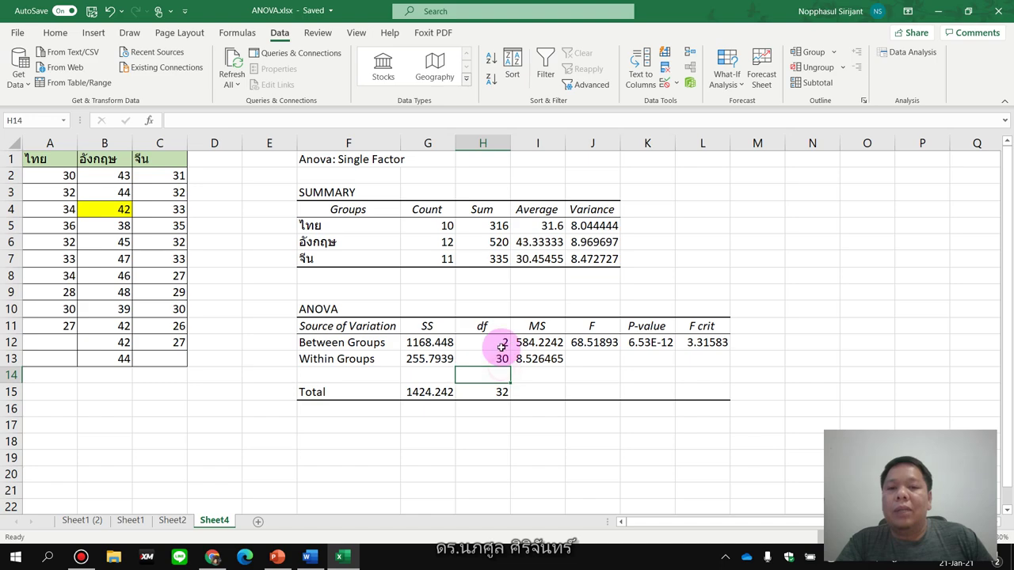
pyautogui.click(502, 356)
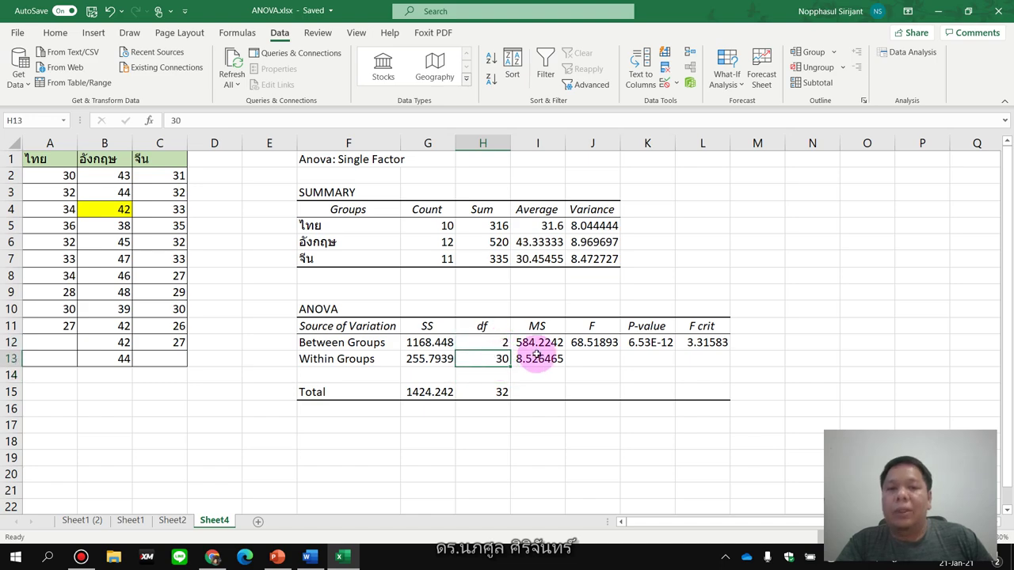
pyautogui.click(700, 343)
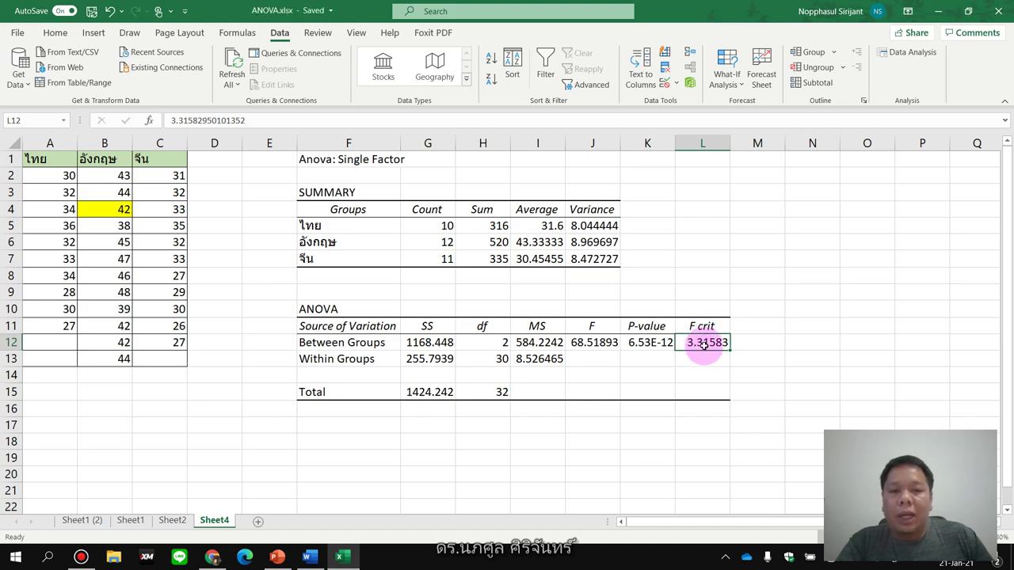
pyautogui.click(589, 344)
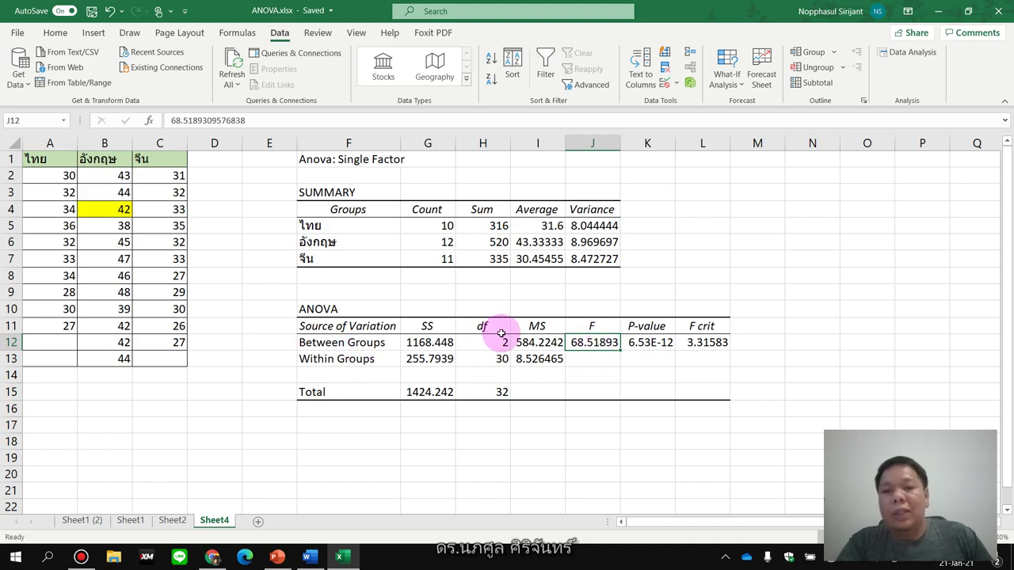
pyautogui.click(535, 342)
pyautogui.click(537, 373)
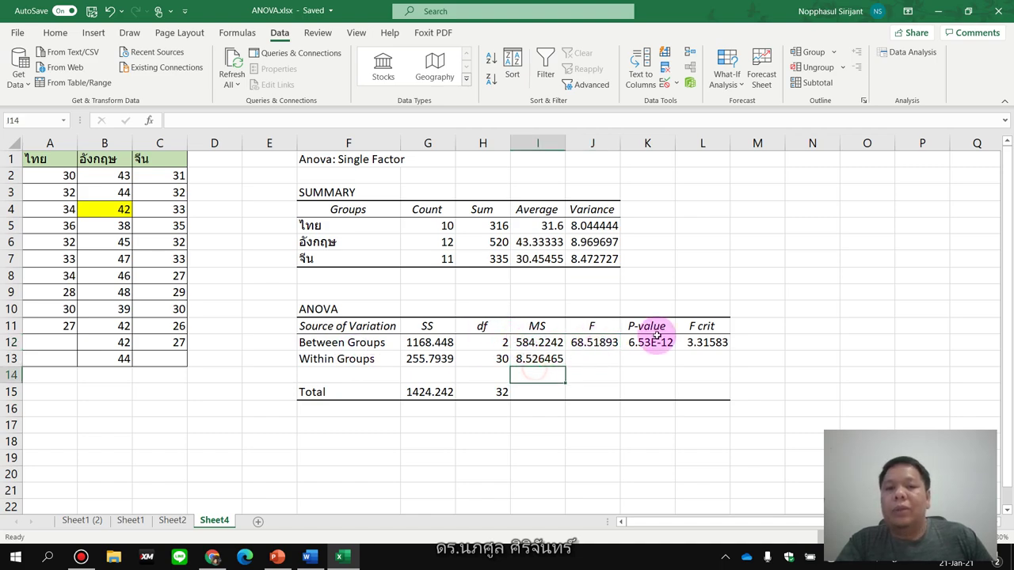
pyautogui.click(598, 345)
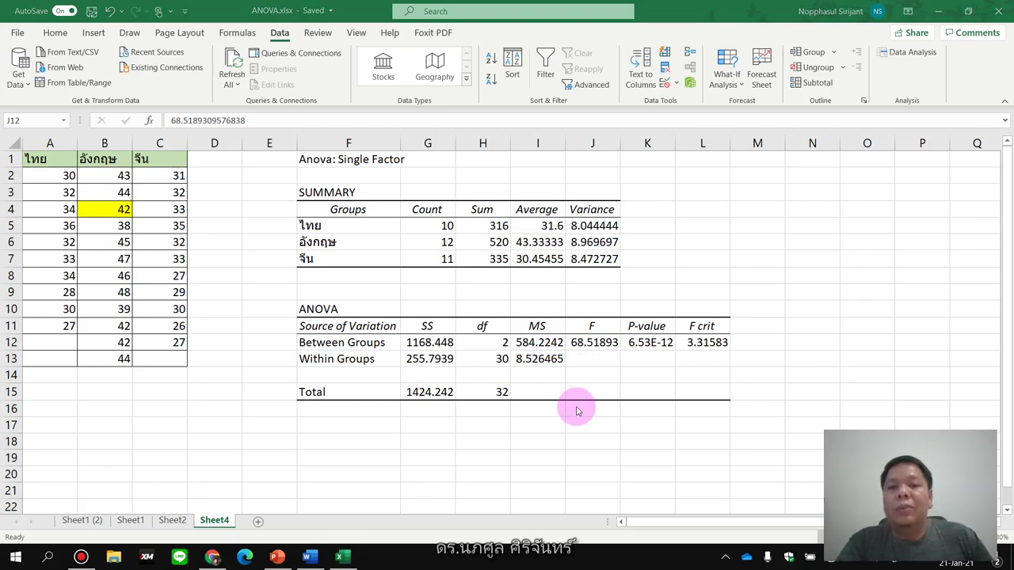
pyautogui.click(540, 347)
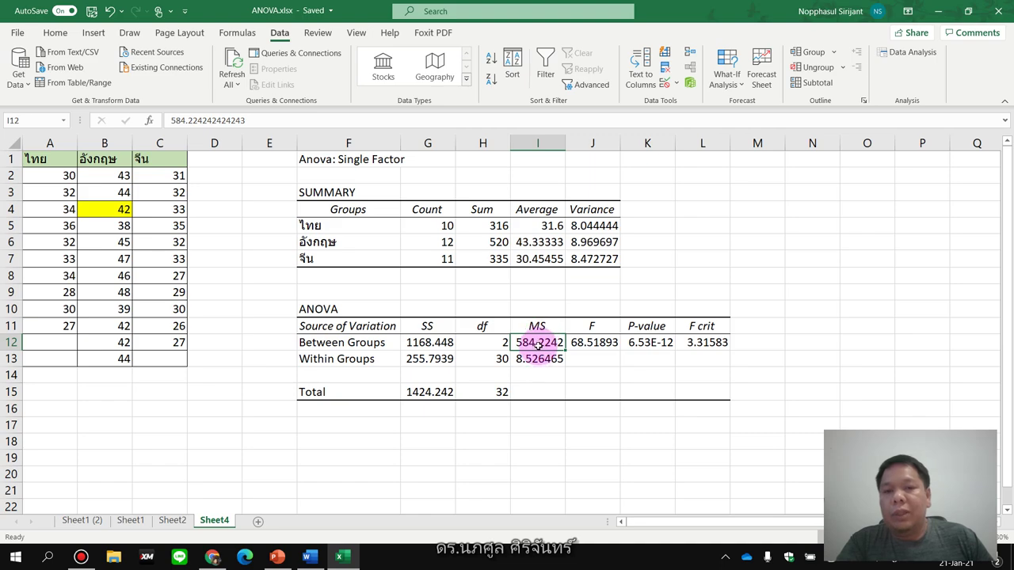
pyautogui.click(537, 361)
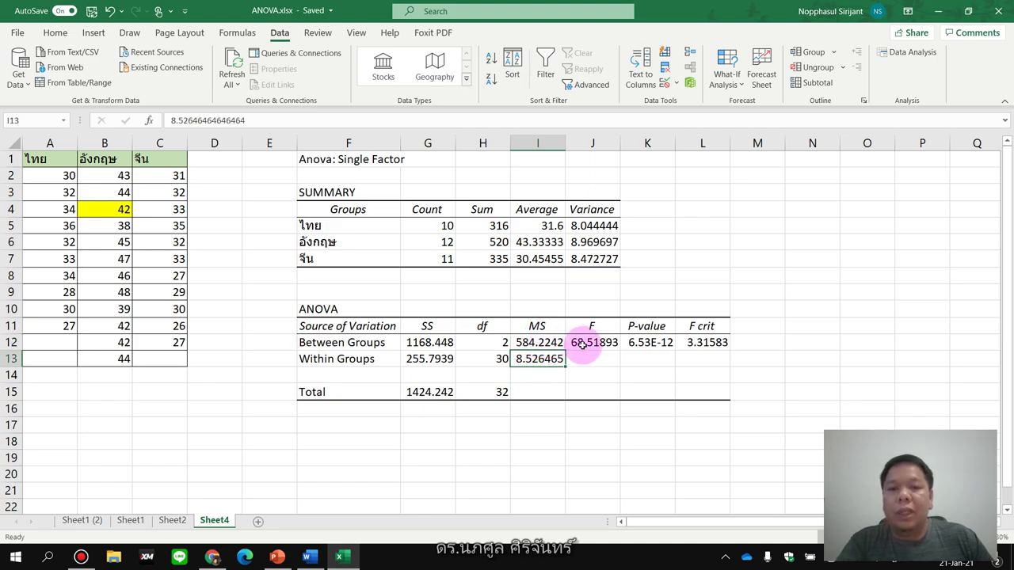
pyautogui.click(585, 343)
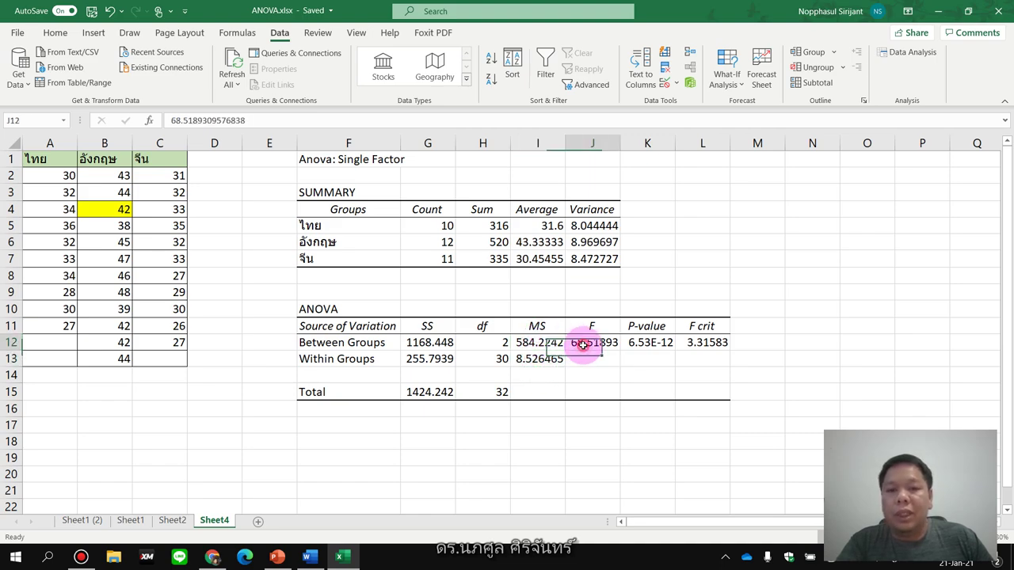
pyautogui.click(716, 343)
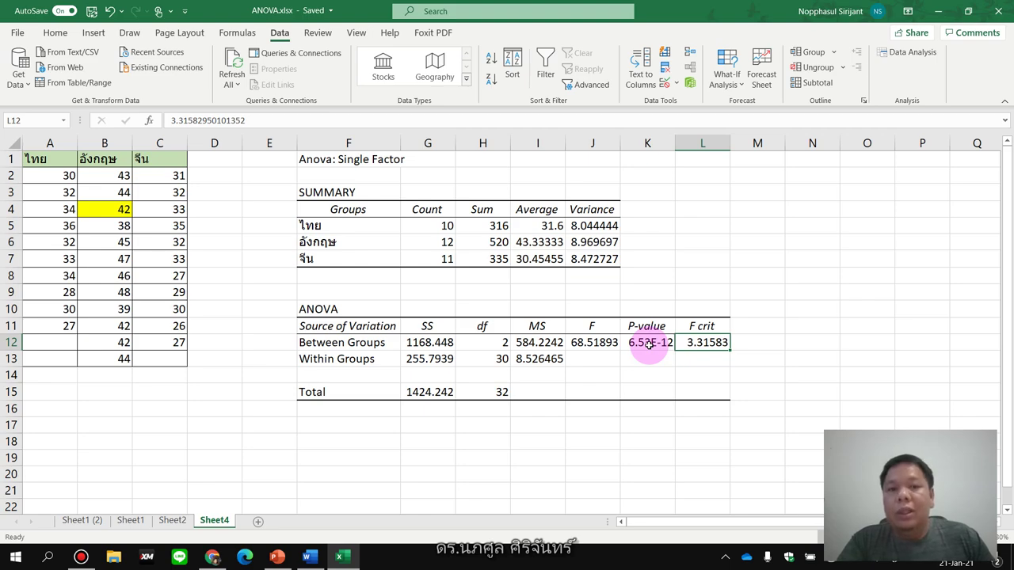
pyautogui.click(649, 344)
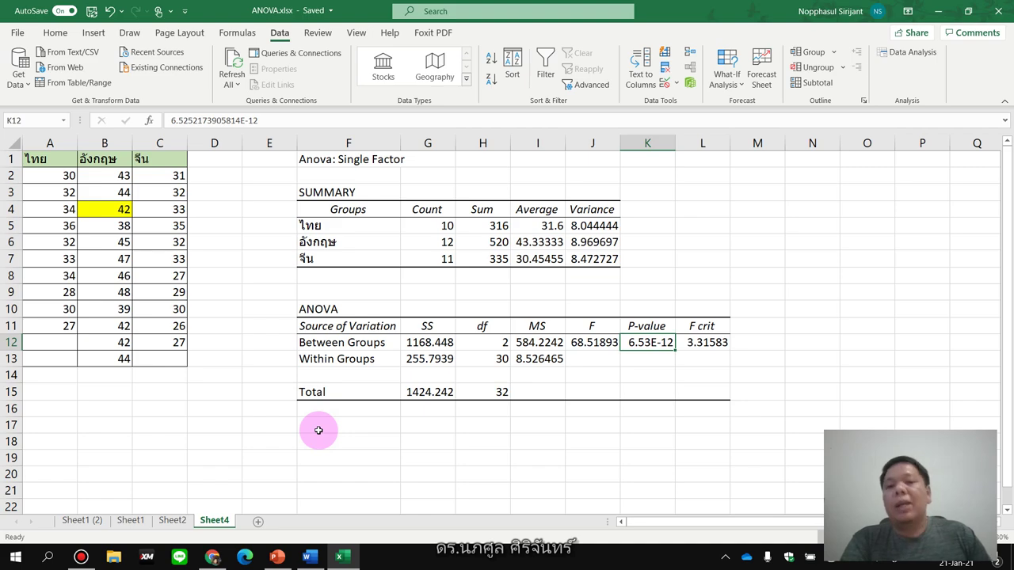
# Enter the 0.05 significance level in D17
pyautogui.click(319, 429)
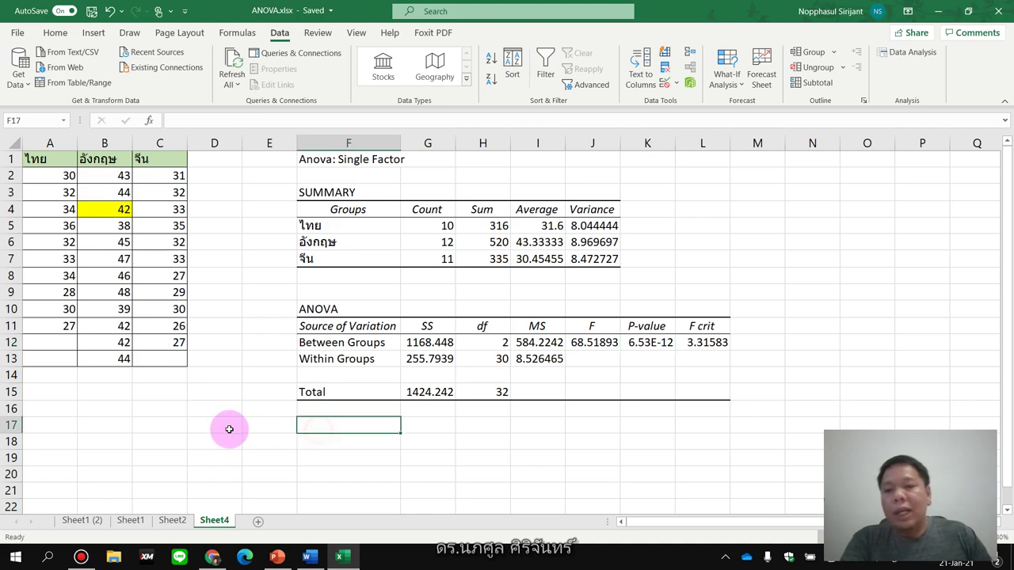
pyautogui.click(228, 429)
pyautogui.write('0,0')
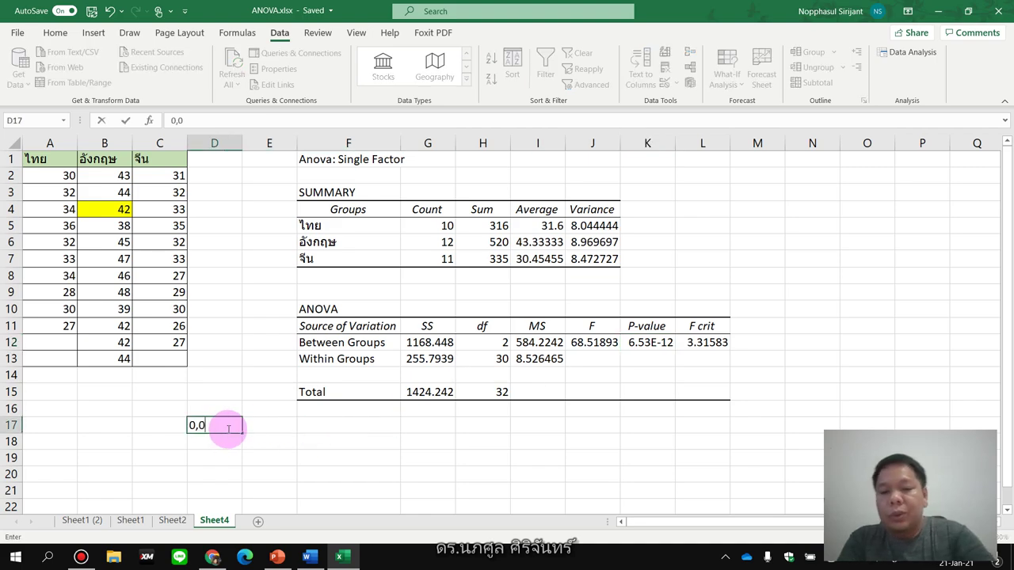
pyautogui.write('5')
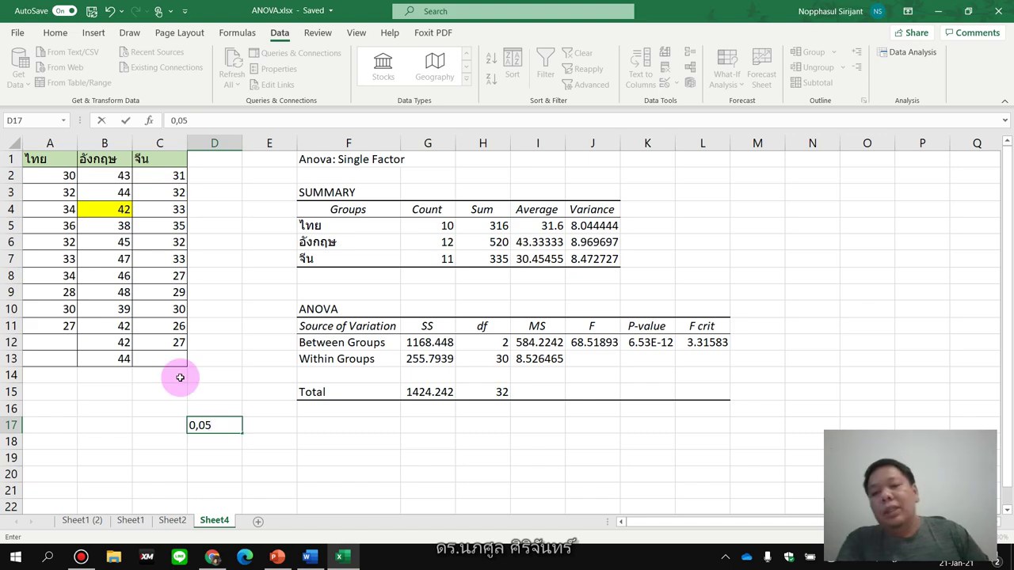
pyautogui.press('BackSpace')
pyautogui.press('BackSpace')
pyautogui.press('BackSpace')
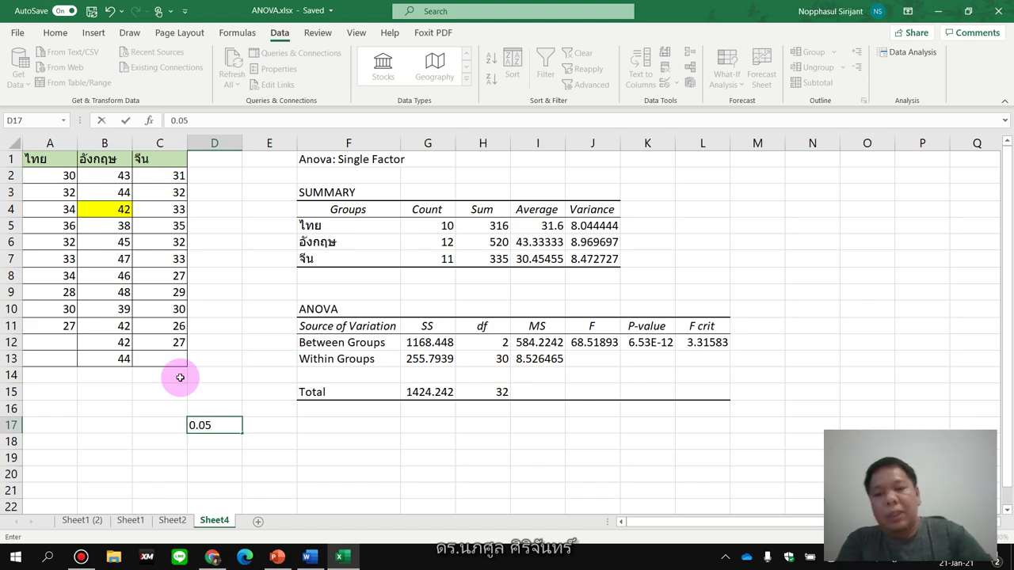
pyautogui.press('Tab')
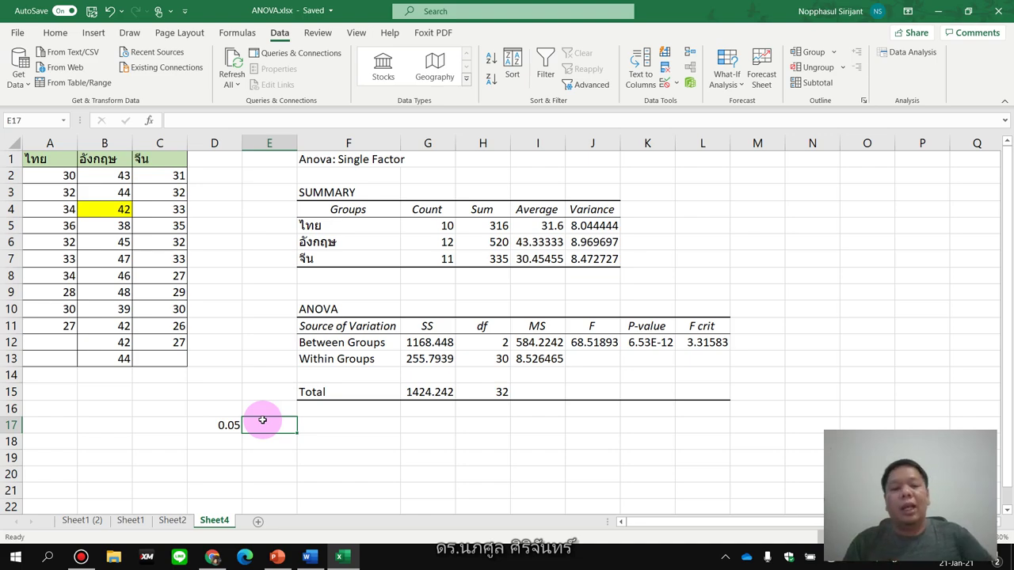
# Put =0.05/3 in E17 and 0.017 in E18, then select the ไทย and อังกฤษ data A1:B13
pyautogui.write('=0.0')
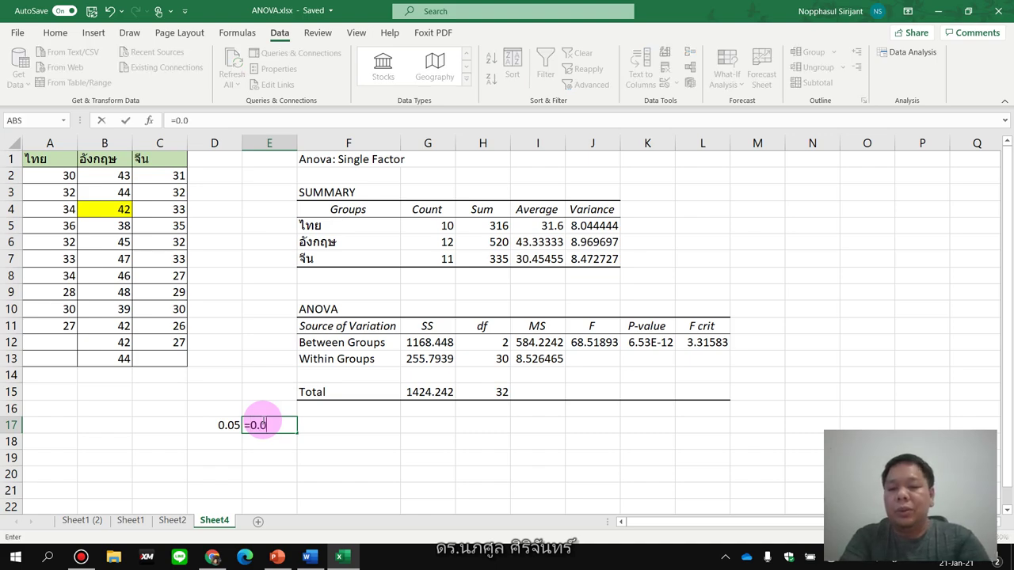
pyautogui.write('5/3')
pyautogui.press('Return')
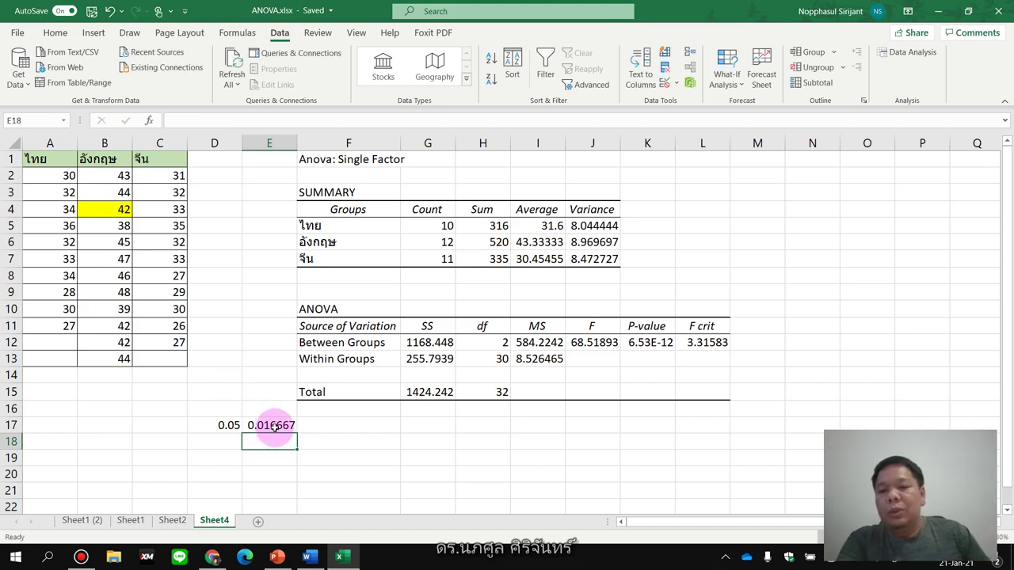
pyautogui.click(273, 426)
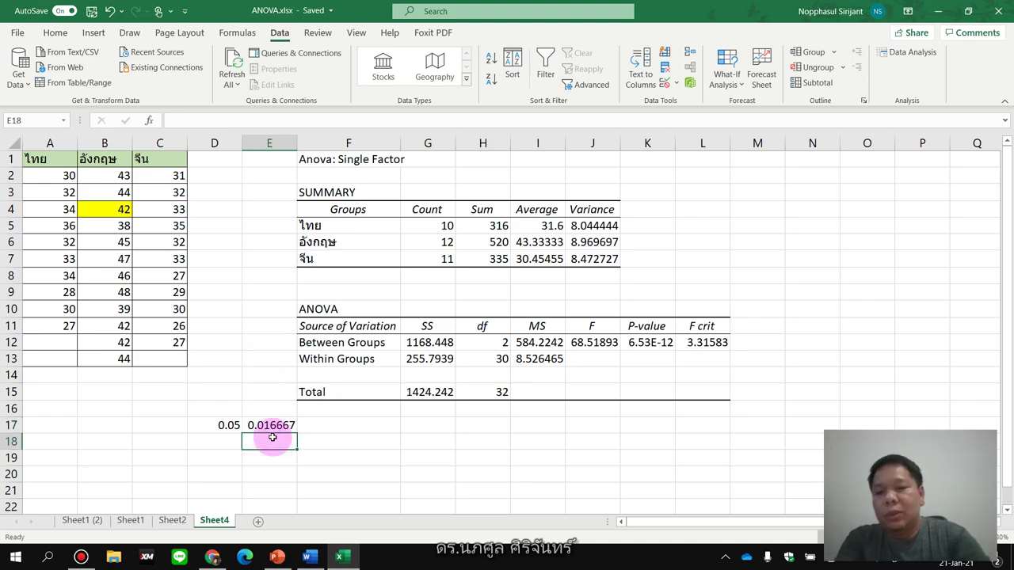
pyautogui.write('0.0')
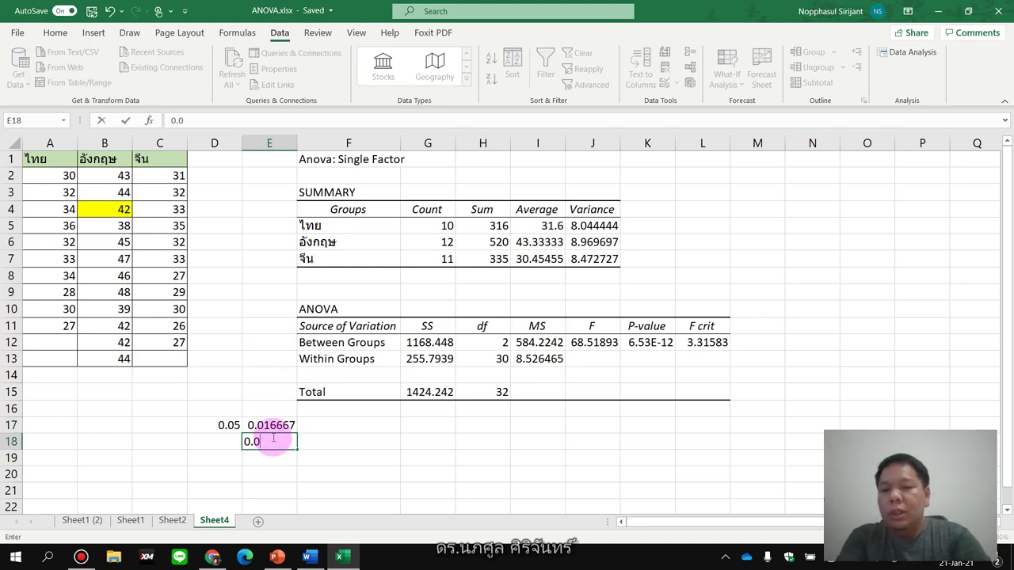
pyautogui.write('17')
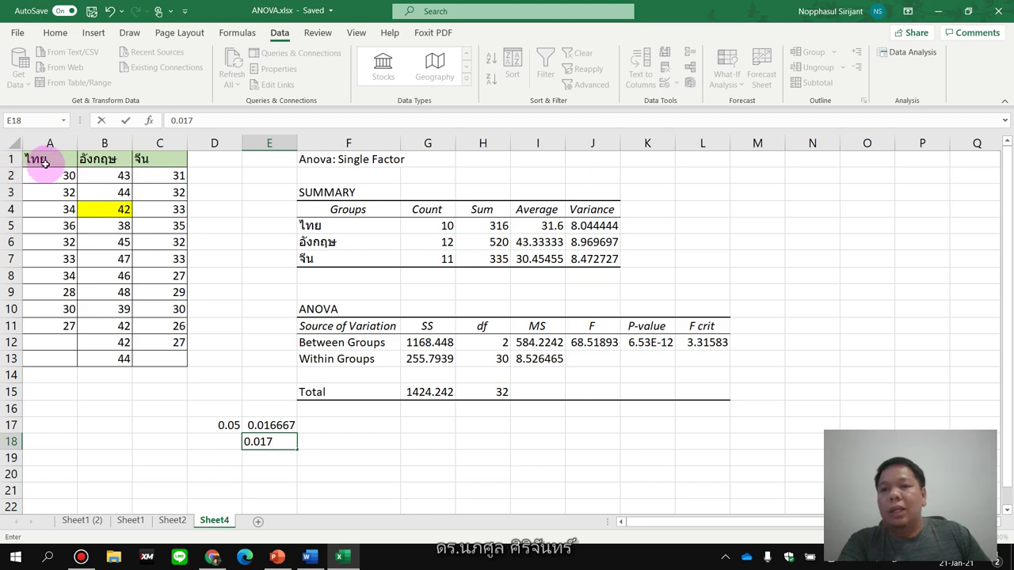
pyautogui.moveTo(45, 161); pyautogui.dragTo(117, 359)
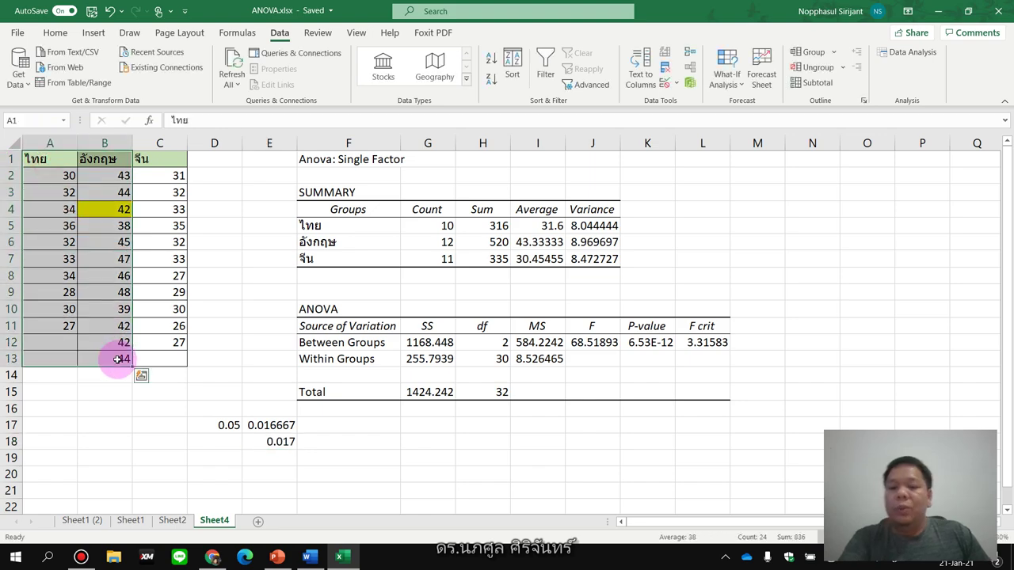
# Copy the ไทย and อังกฤษ data A1:B13 to A19
pyautogui.hotkey('ctrl', 'c')
pyautogui.scroll(-2, 238, 368)
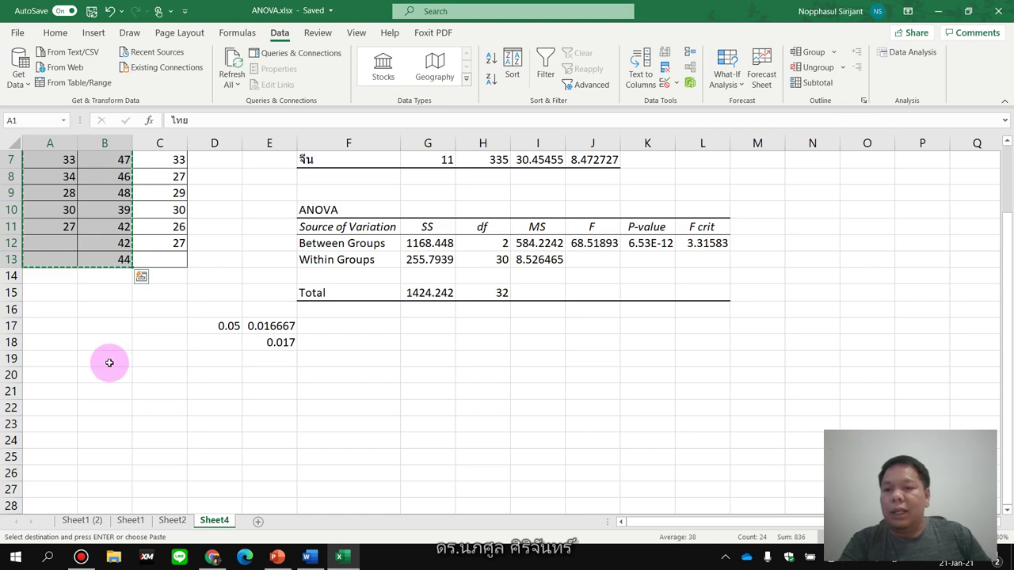
pyautogui.click(67, 357)
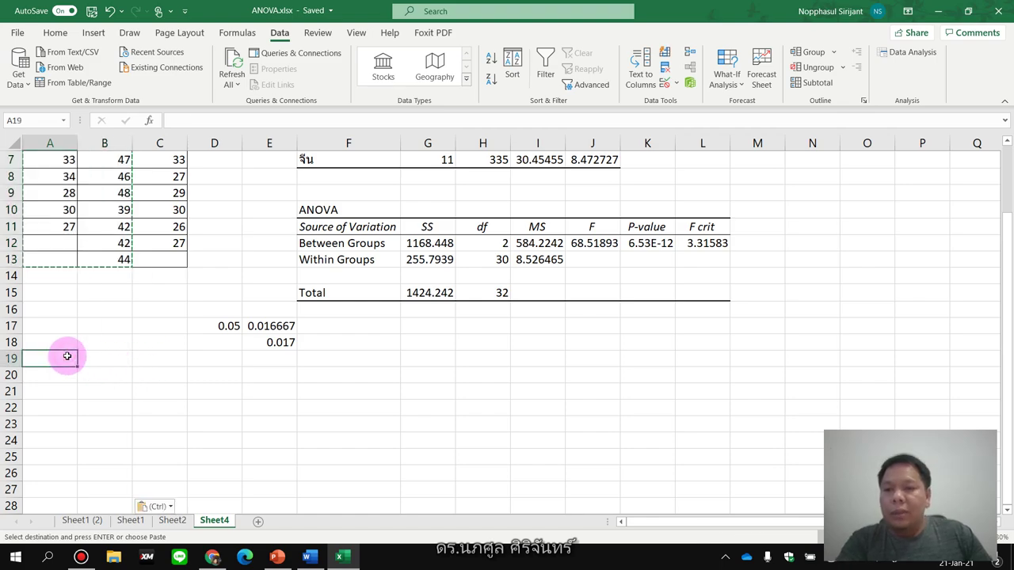
pyautogui.hotkey('ctrl', 'v')
pyautogui.scroll(2, 154, 358)
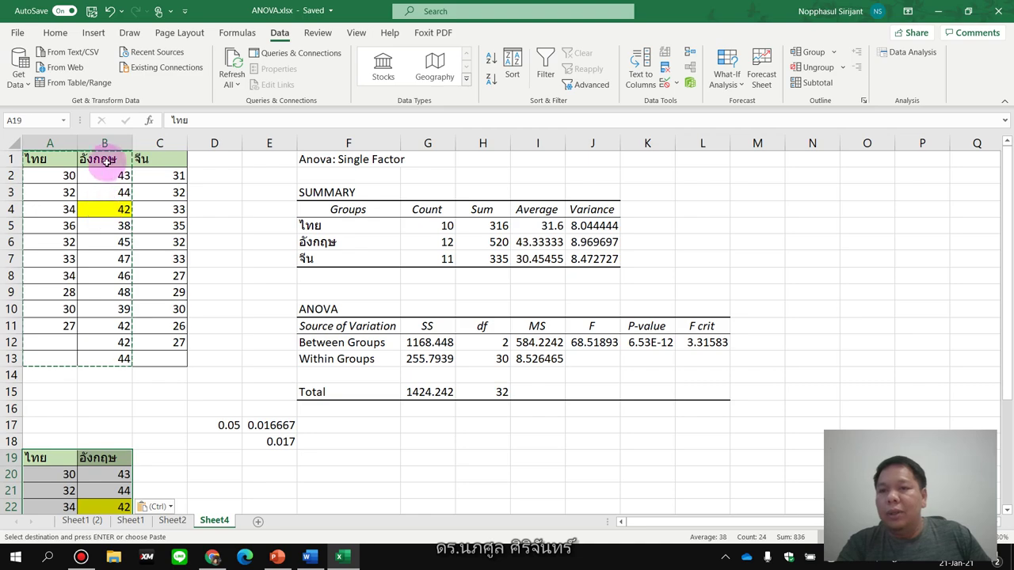
# Paste the อังกฤษ and จีน data columns at A33
pyautogui.moveTo(107, 160); pyautogui.dragTo(173, 360)
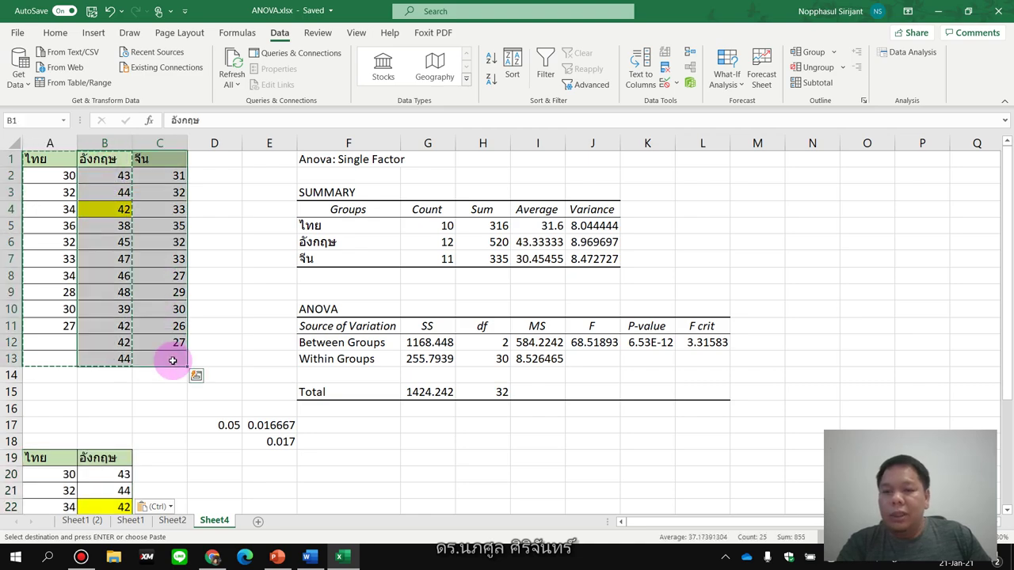
pyautogui.scroll(-5, 172, 361)
pyautogui.scroll(-2, 169, 357)
pyautogui.click(47, 342)
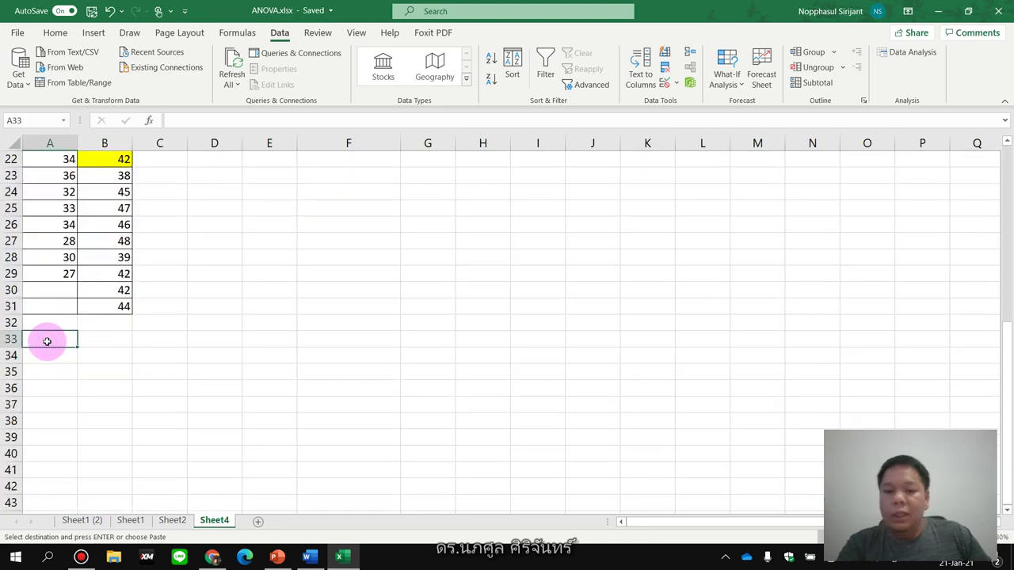
pyautogui.hotkey('ctrl', 'v')
pyautogui.scroll(4, 84, 336)
pyautogui.scroll(3, 81, 337)
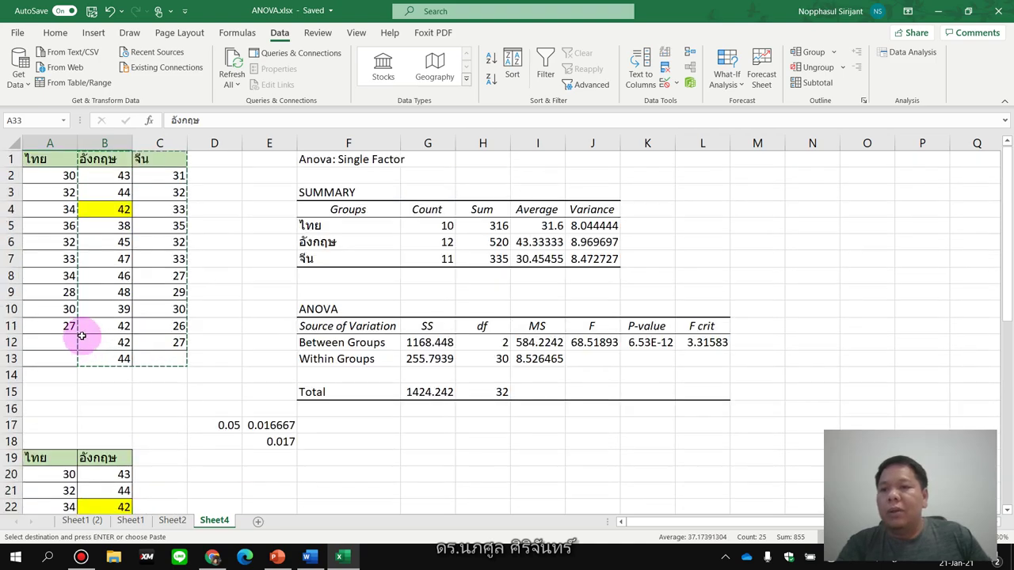
# Place the ไทย scores A1:A13 at A47, undoing a mistaken three-column paste at A48
pyautogui.moveTo(50, 175); pyautogui.dragTo(157, 360)
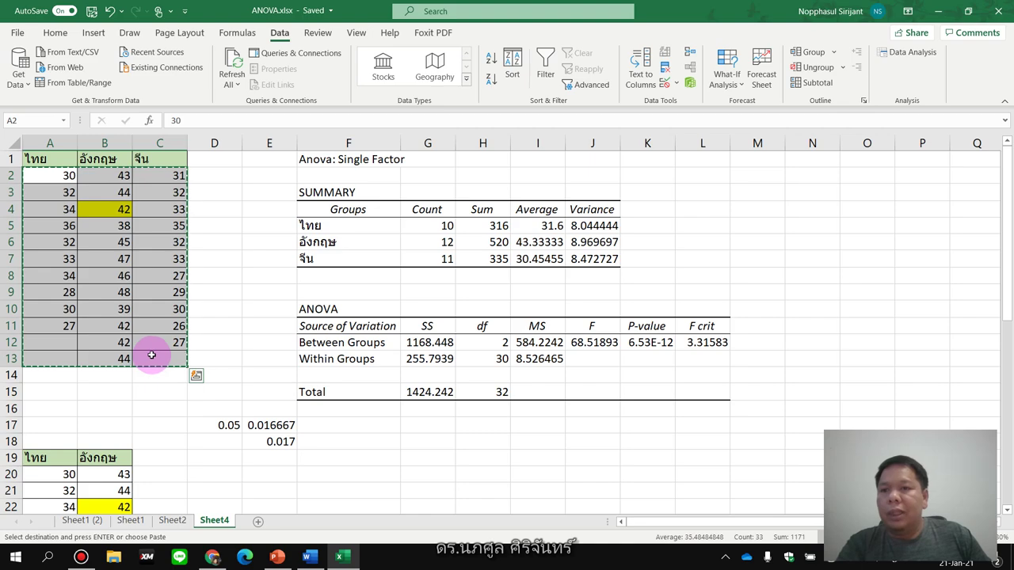
pyautogui.scroll(-5, 158, 351)
pyautogui.scroll(-5, 145, 351)
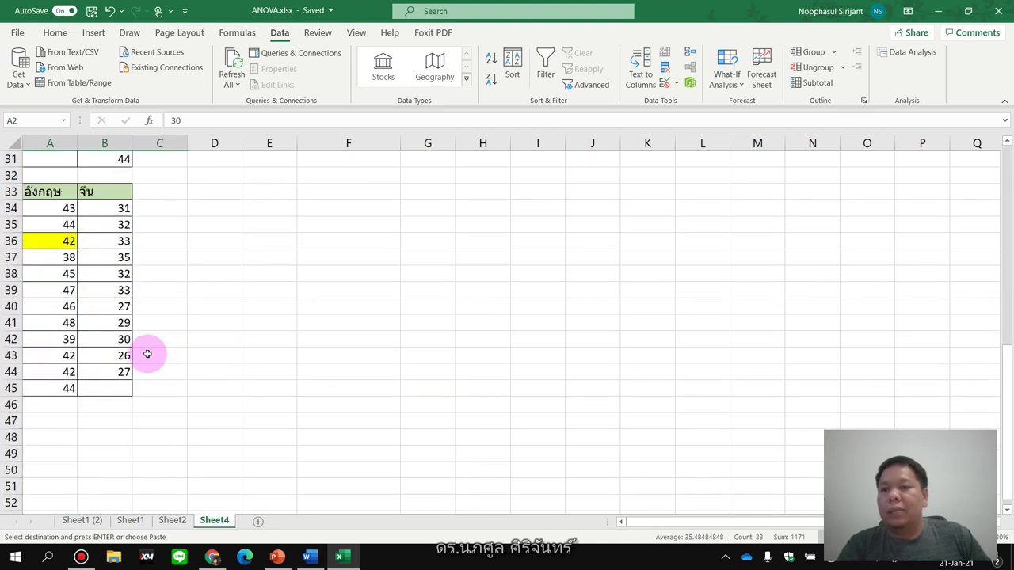
pyautogui.click(73, 439)
pyautogui.hotkey('ctrl', 'v')
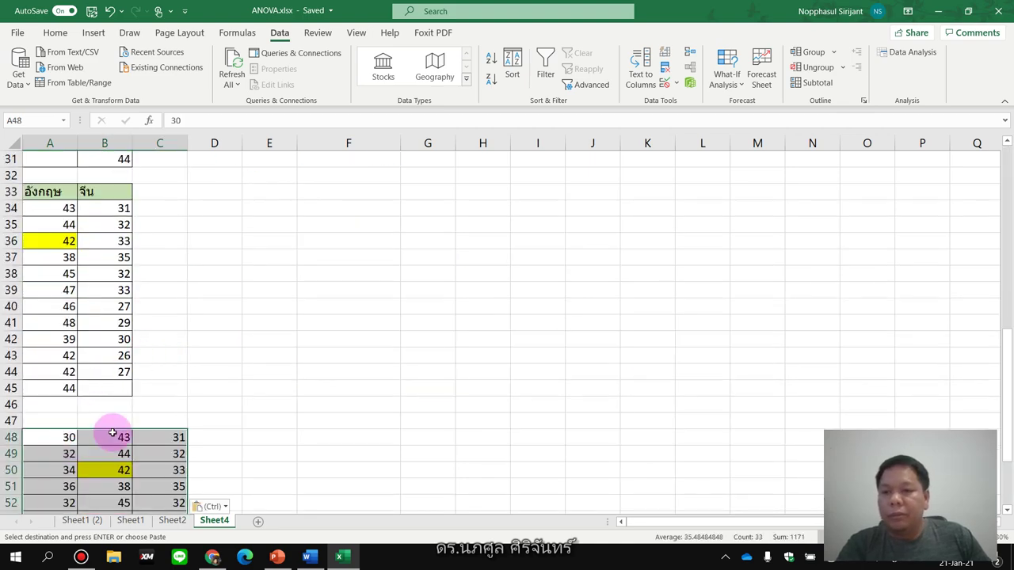
pyautogui.click(116, 434)
pyautogui.scroll(-2, 118, 420)
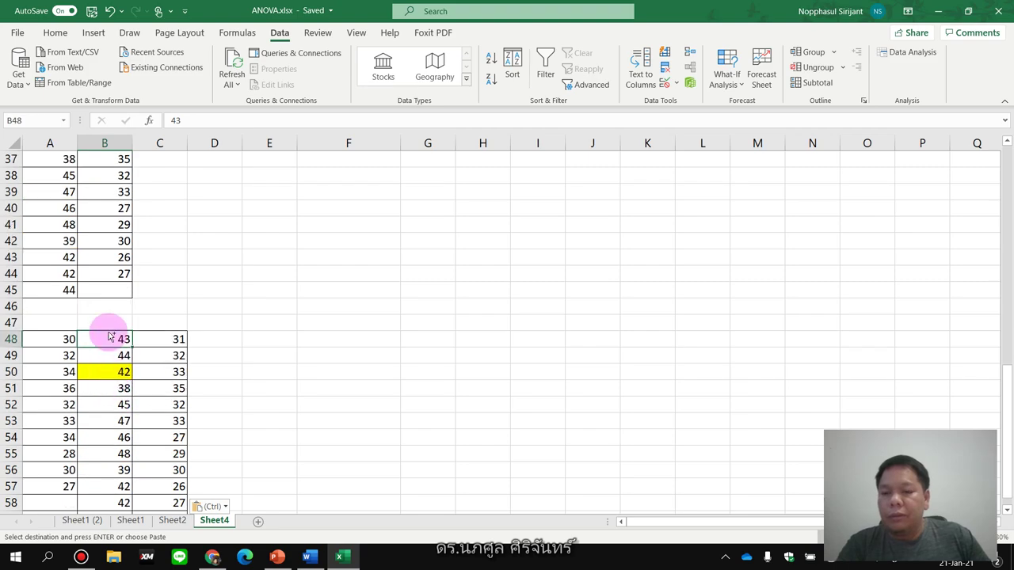
pyautogui.hotkey('ctrl', 'z')
pyautogui.scroll(12, 114, 346)
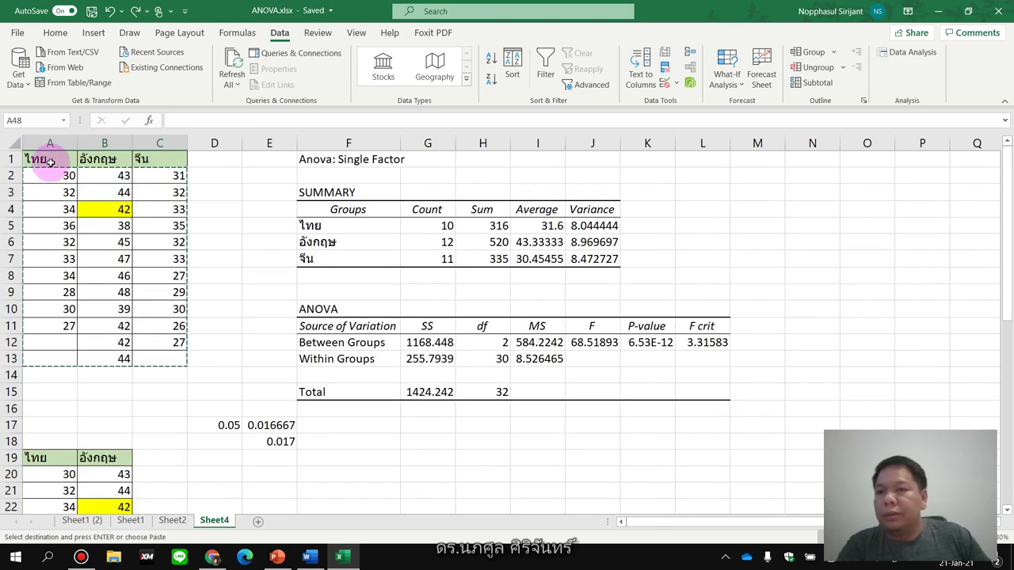
pyautogui.moveTo(51, 174); pyautogui.dragTo(57, 370)
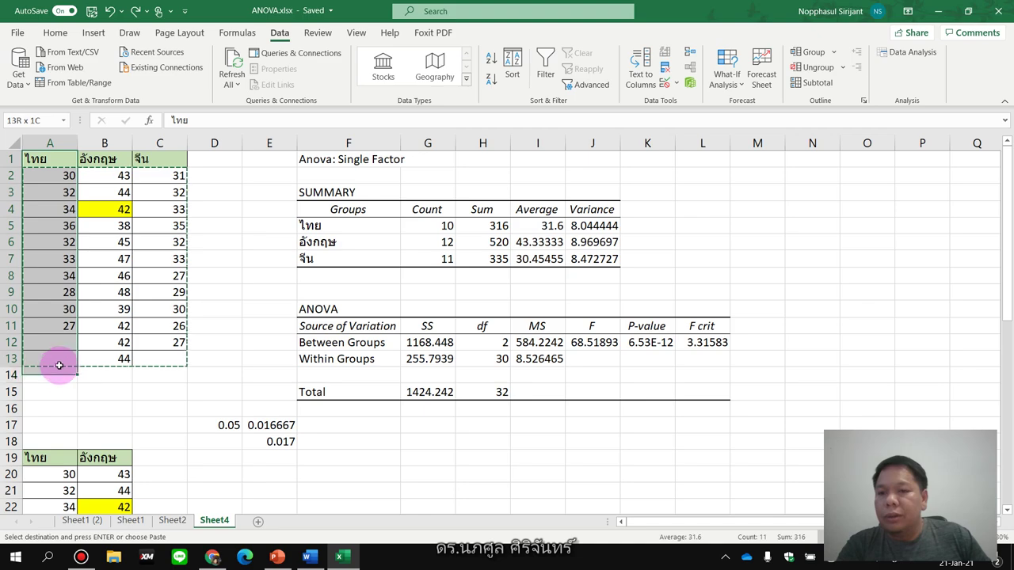
pyautogui.scroll(-10, 58, 365)
pyautogui.scroll(-1, 58, 372)
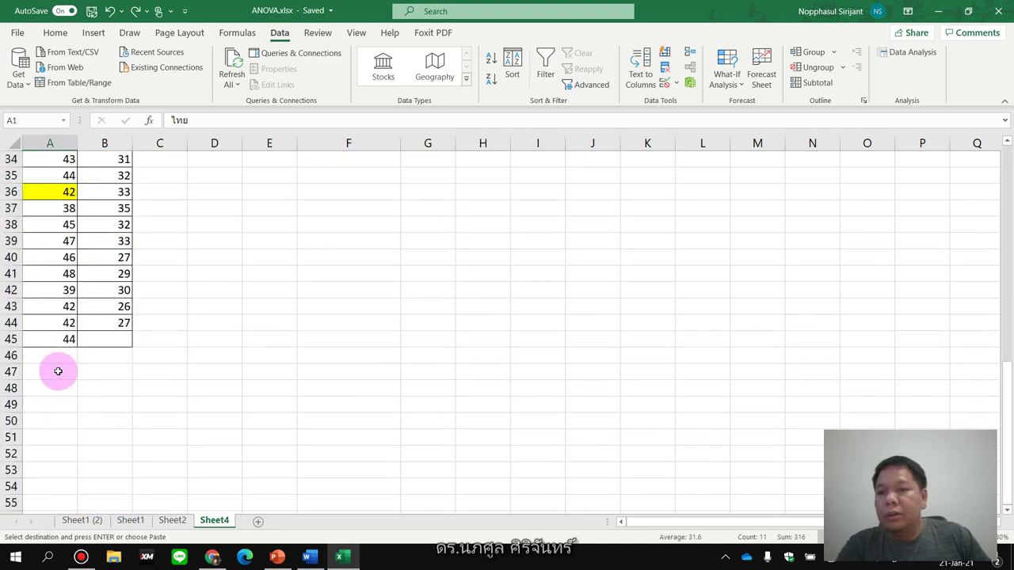
pyautogui.rightClick(58, 372)
pyautogui.scroll(5, 57, 368)
pyautogui.scroll(6, 57, 349)
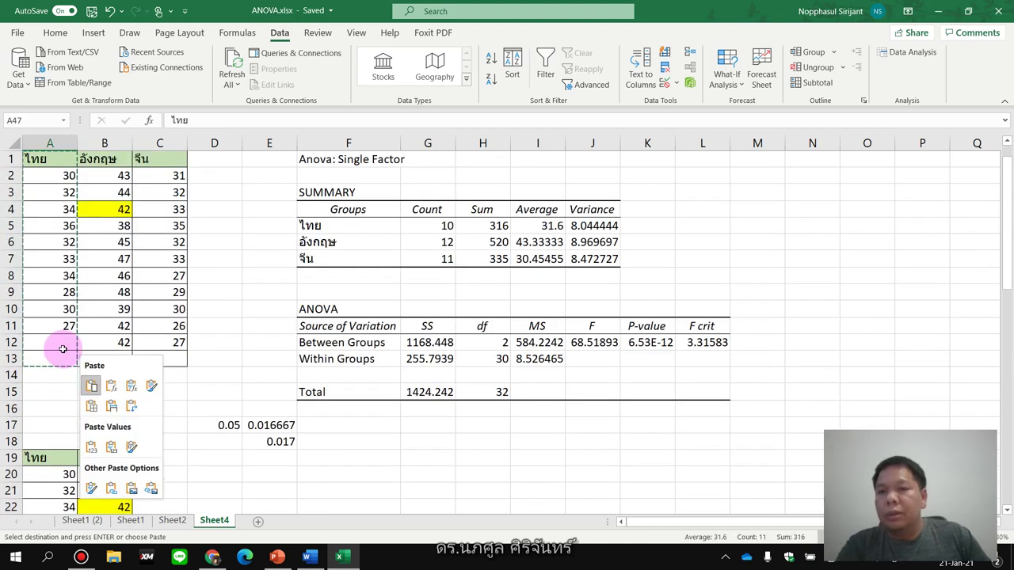
# Copy the จีน scores C1:C13 into B47:B59 beside the ไทย column
pyautogui.moveTo(159, 166); pyautogui.dragTo(174, 359)
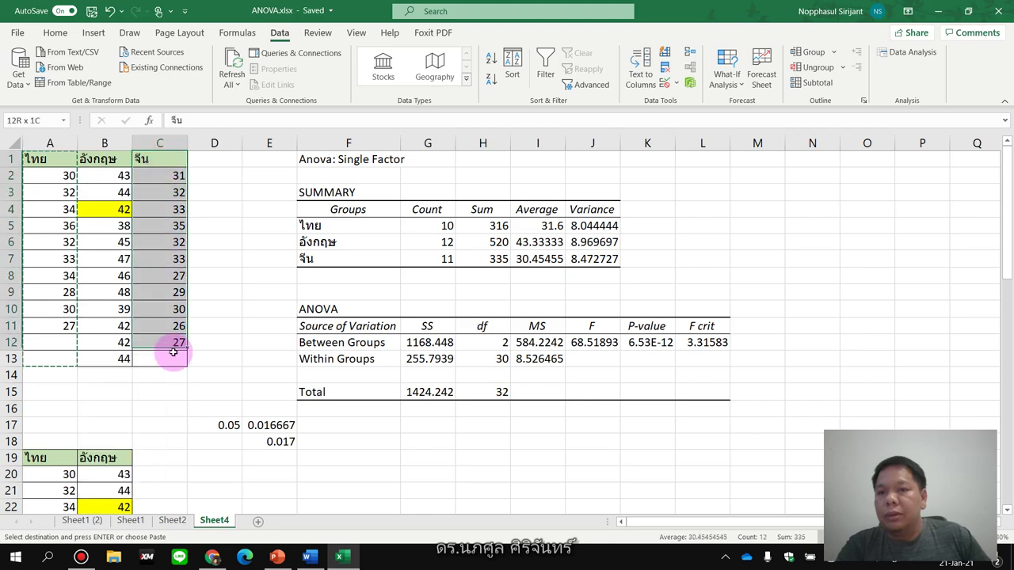
pyautogui.hotkey('ctrl', 'c')
pyautogui.scroll(-6, 162, 396)
pyautogui.scroll(-5, 158, 420)
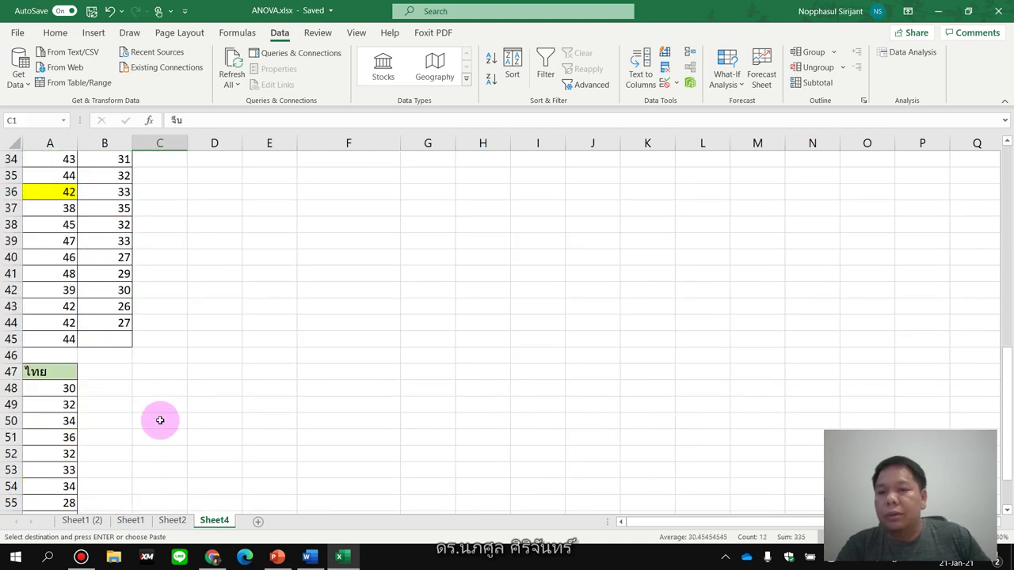
pyautogui.scroll(-3, 159, 420)
pyautogui.moveTo(101, 224); pyautogui.dragTo(113, 419)
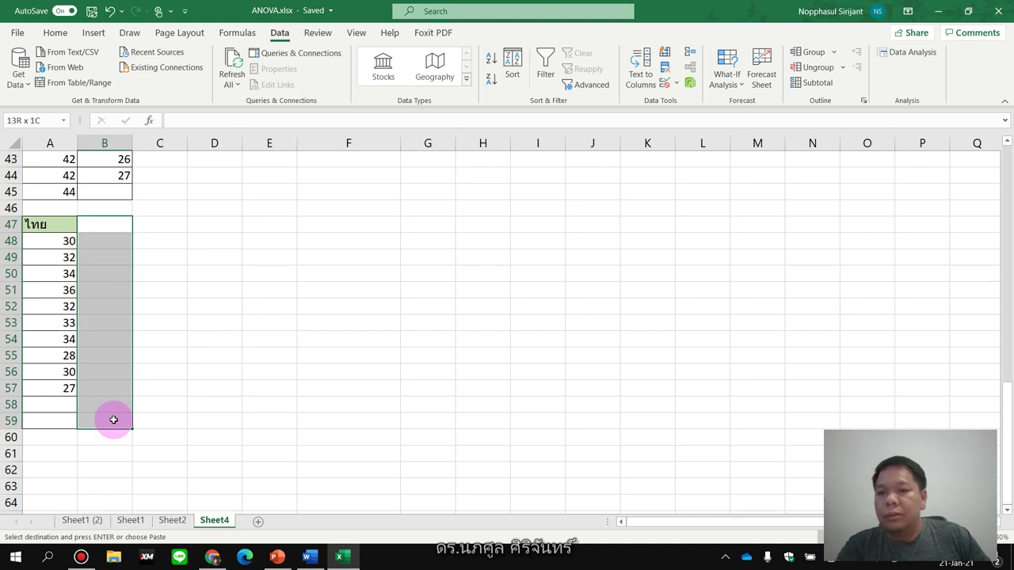
pyautogui.hotkey('ctrl', 'v')
pyautogui.scroll(2, 242, 382)
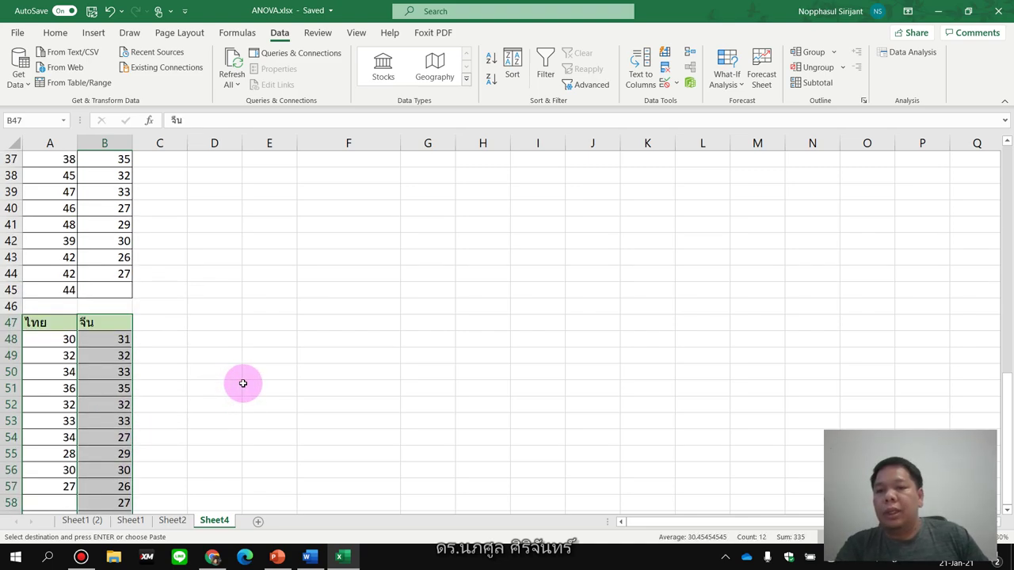
pyautogui.scroll(11, 242, 384)
# Clear the alpha values in D17:E18
pyautogui.scroll(-1, 261, 388)
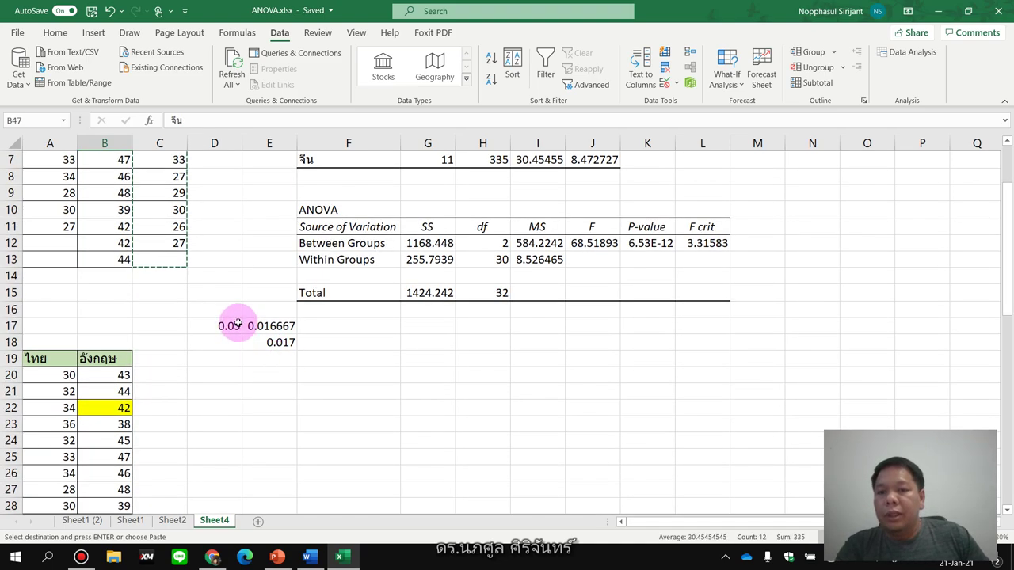
pyautogui.moveTo(230, 326); pyautogui.dragTo(279, 342)
pyautogui.press('Delete')
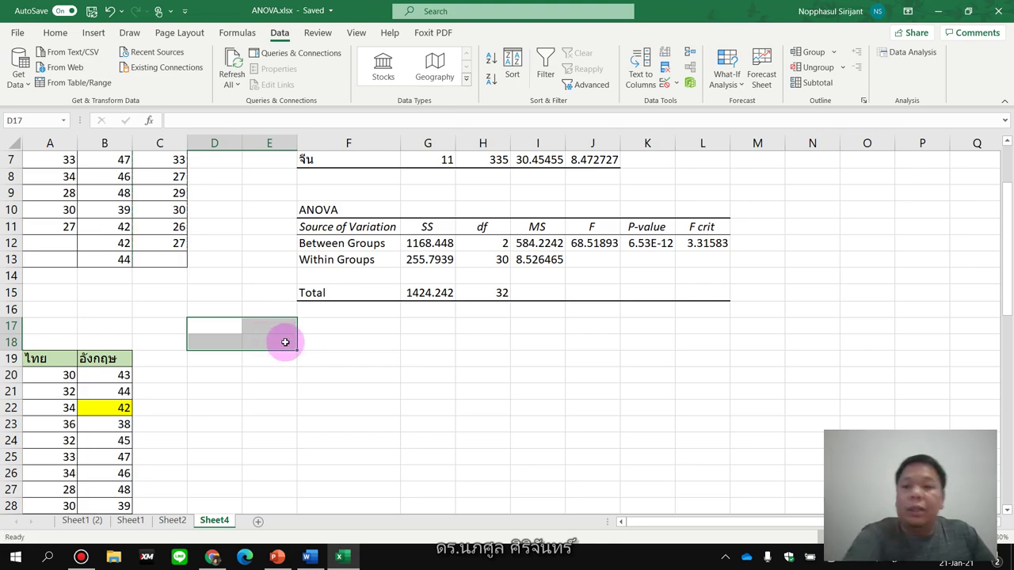
# Choose t-Test: Two-Sample Assuming Unequal Variances from Data Analysis and open its settings
pyautogui.click(267, 342)
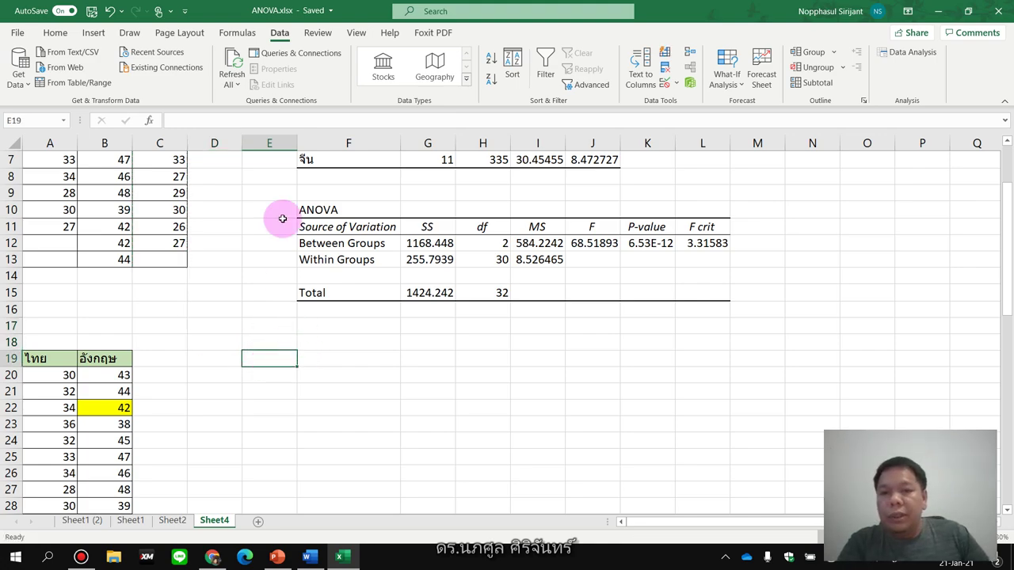
pyautogui.click(913, 53)
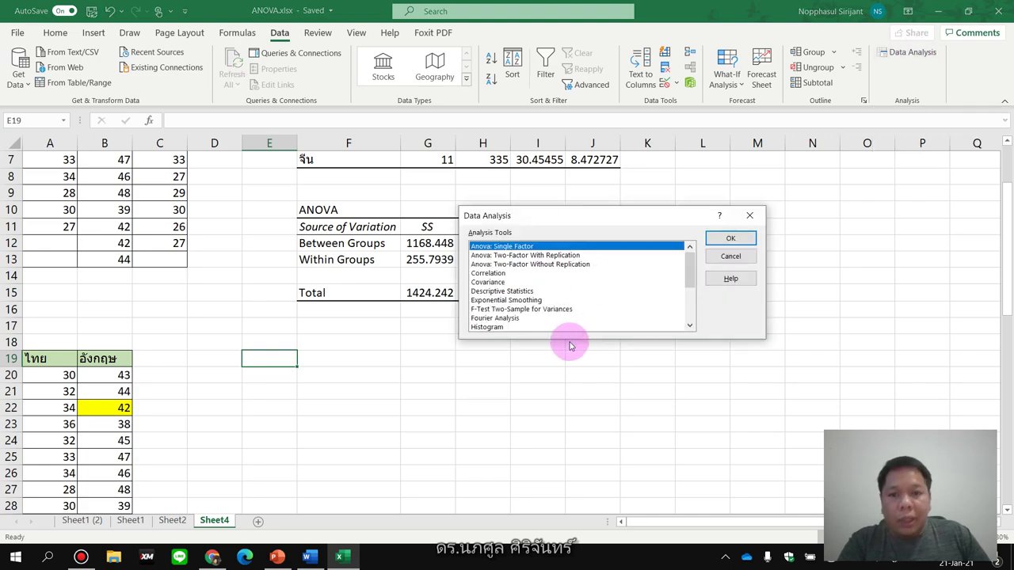
pyautogui.click(689, 326)
pyautogui.click(690, 326)
pyautogui.doubleClick(690, 327)
pyautogui.tripleClick(689, 326)
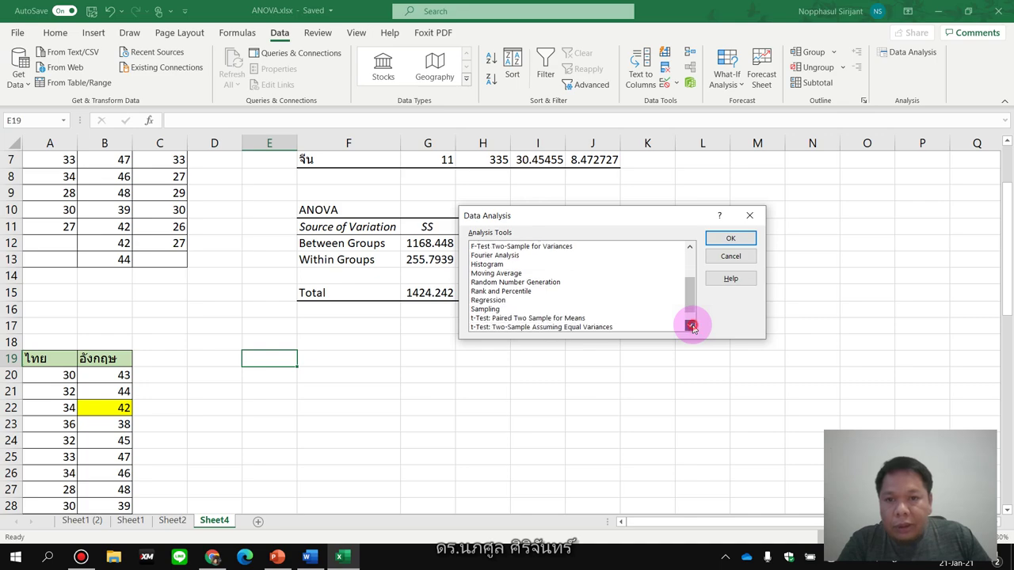
pyautogui.click(690, 326)
pyautogui.click(690, 326)
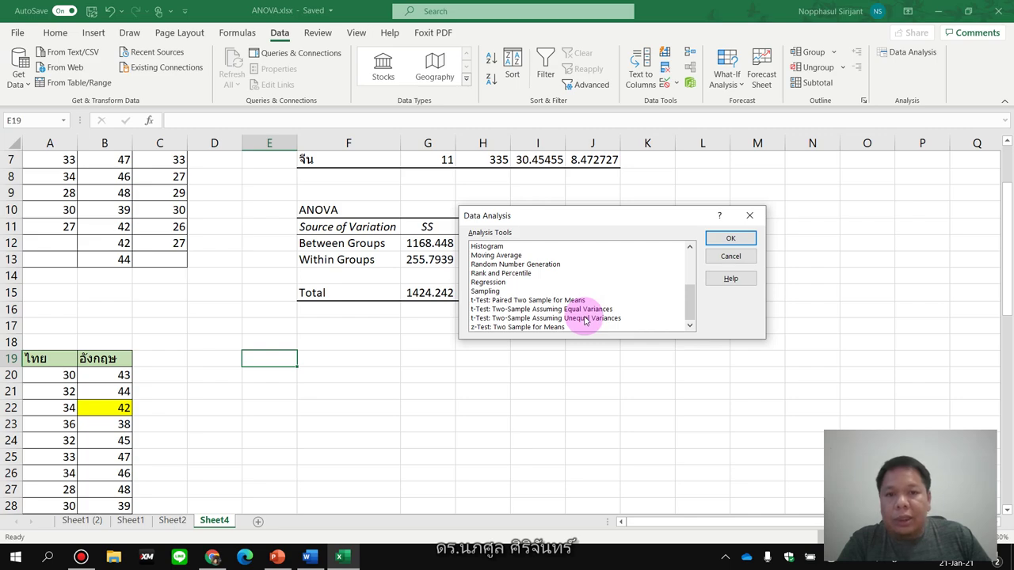
pyautogui.click(585, 318)
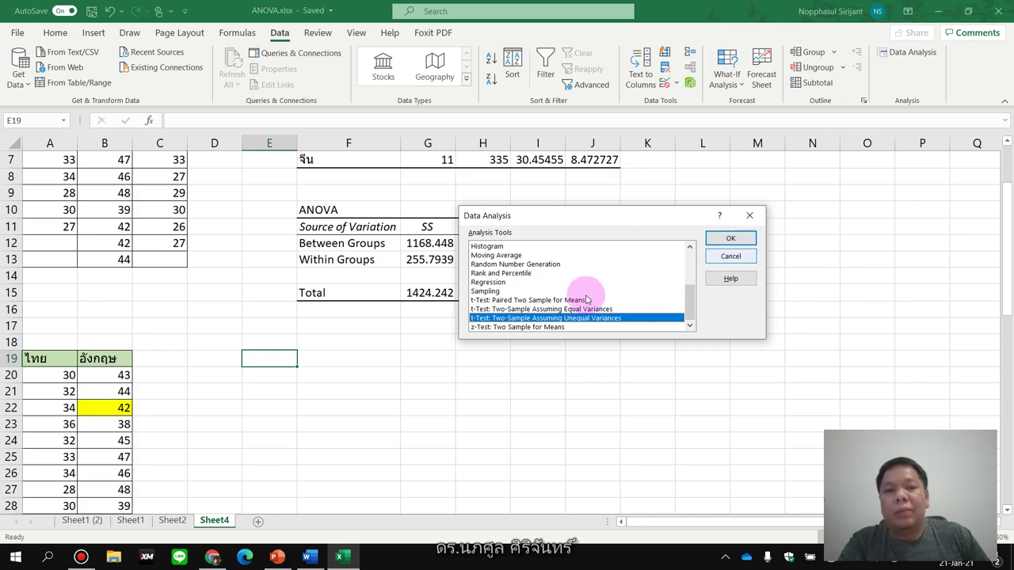
pyautogui.click(729, 239)
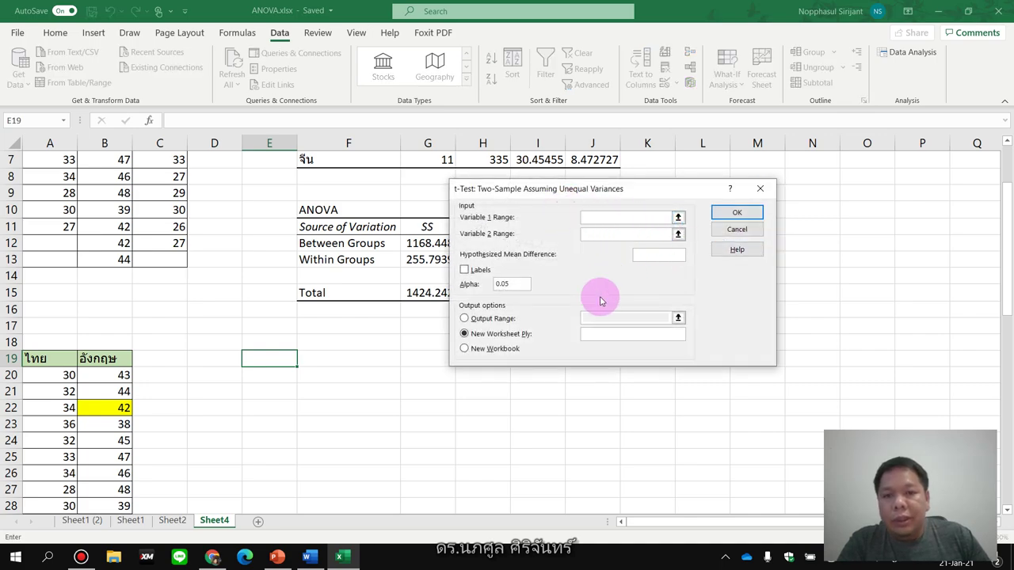
# Set Variable 1 to the ไทย scores A1:A13 and Variable 2 to the อังกฤษ scores in column B
pyautogui.scroll(2, 601, 300)
pyautogui.scroll(-2, 586, 312)
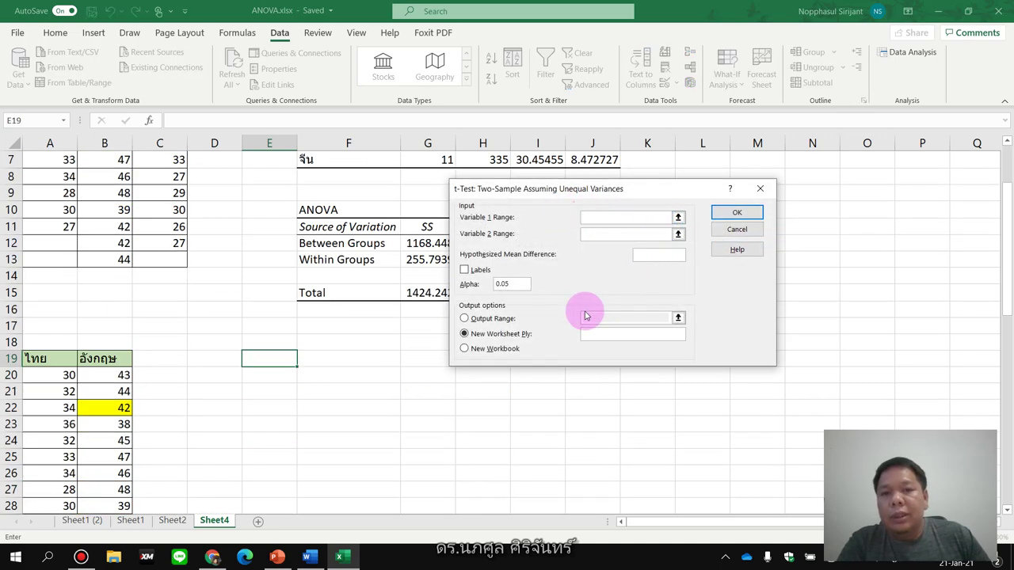
pyautogui.scroll(-2, 586, 316)
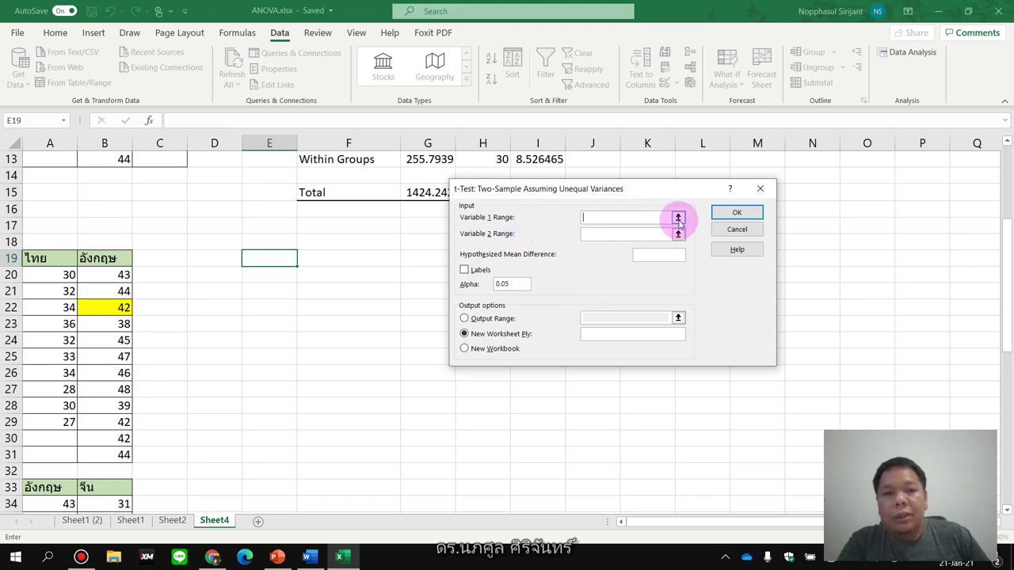
pyautogui.click(678, 218)
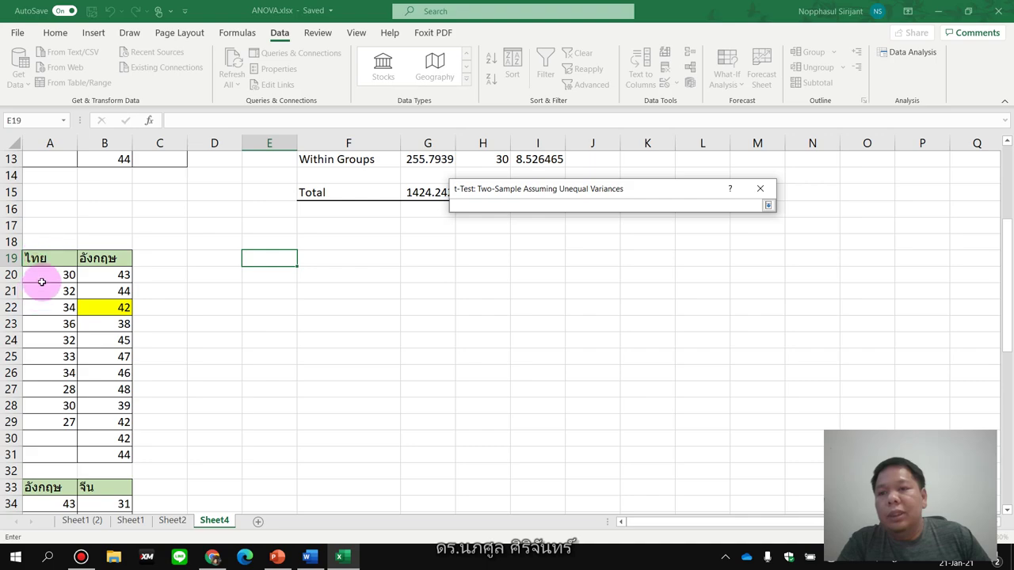
pyautogui.scroll(3, 111, 352)
pyautogui.scroll(1, 129, 369)
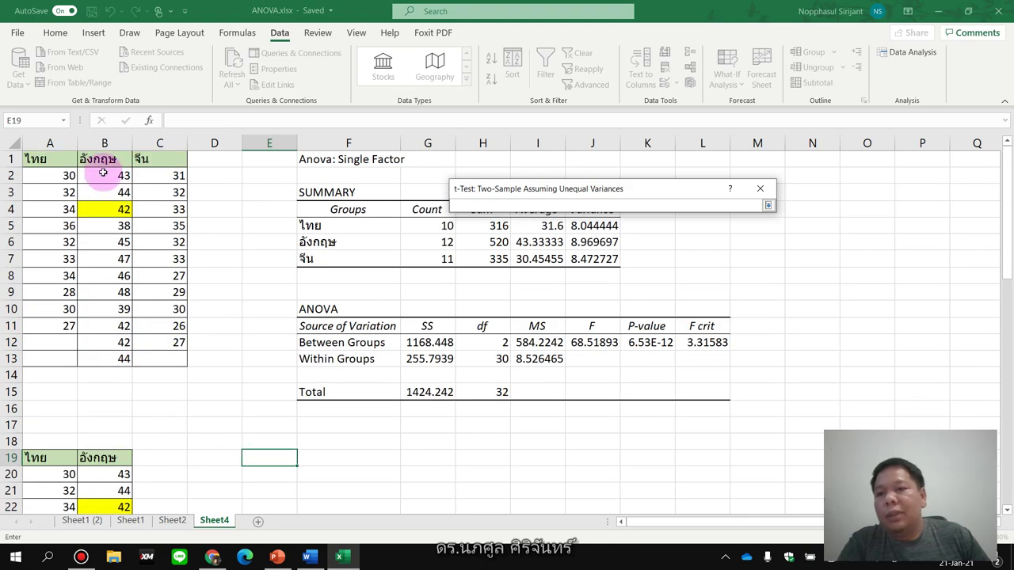
pyautogui.moveTo(56, 164); pyautogui.dragTo(53, 361)
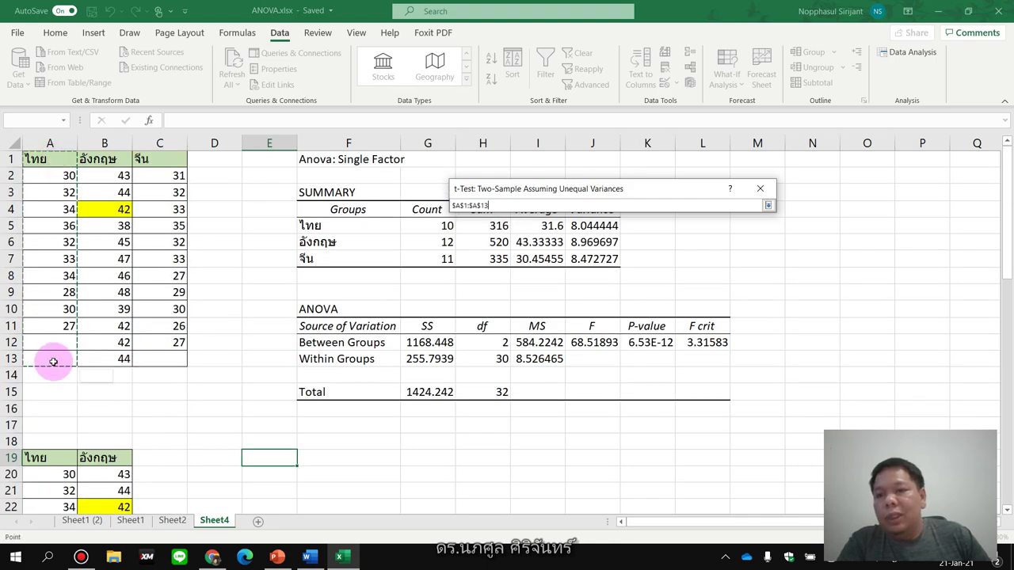
pyautogui.click(768, 206)
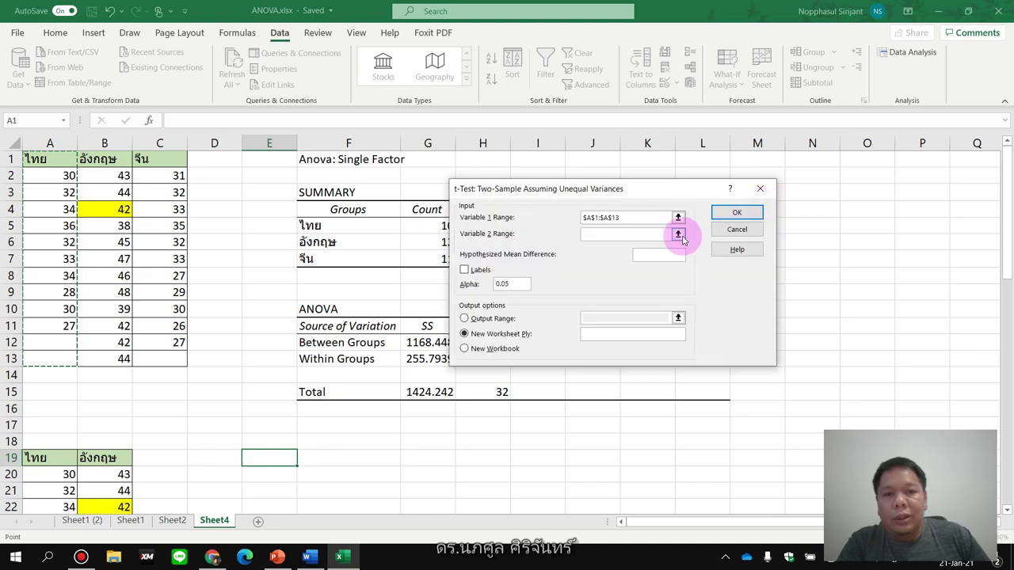
pyautogui.click(678, 234)
pyautogui.moveTo(115, 165); pyautogui.dragTo(114, 348)
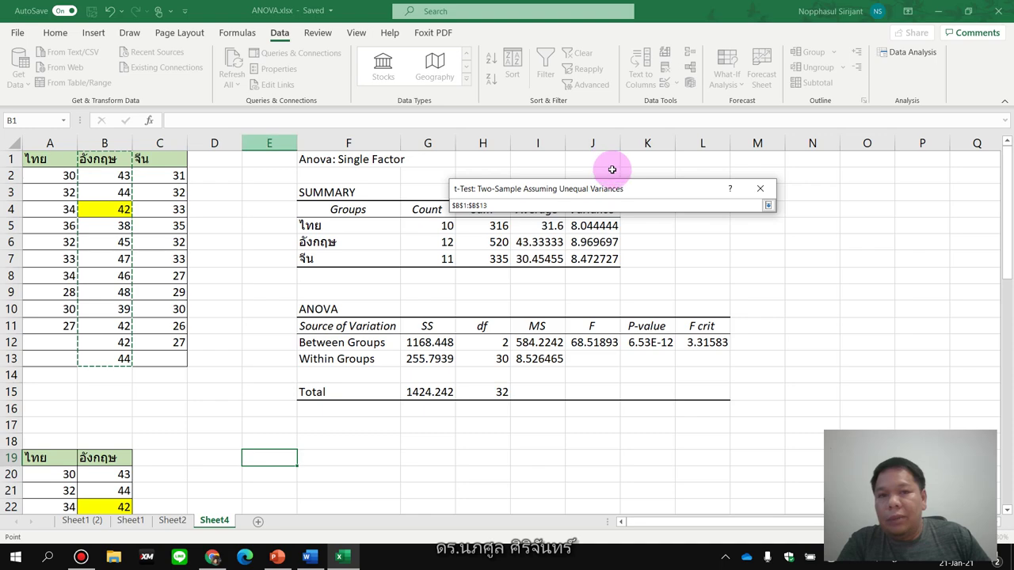
pyautogui.click(768, 206)
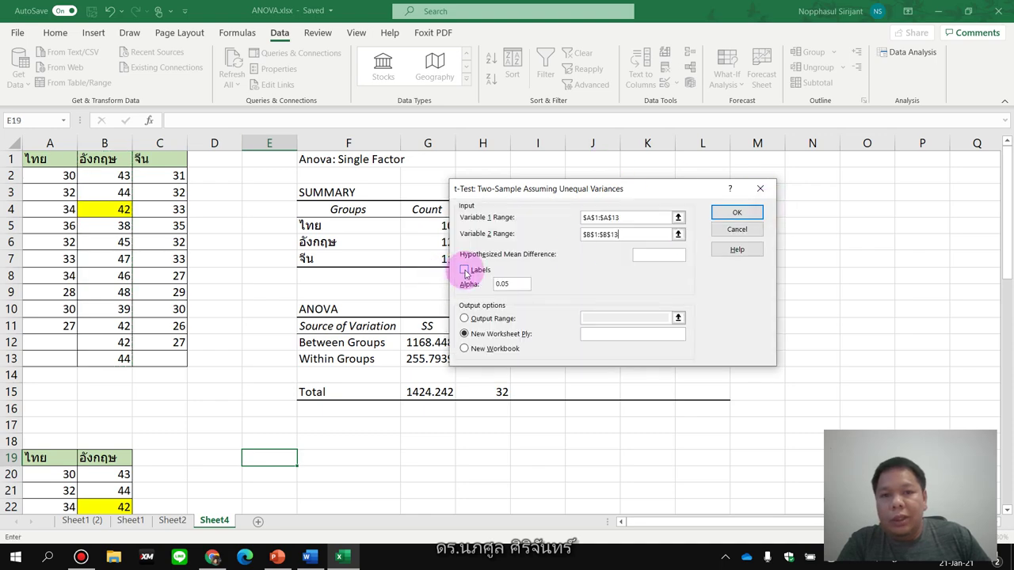
# Set alpha to 0.017 and output at F19, then run the ไทย vs อังกฤษ t-test
pyautogui.click(501, 282)
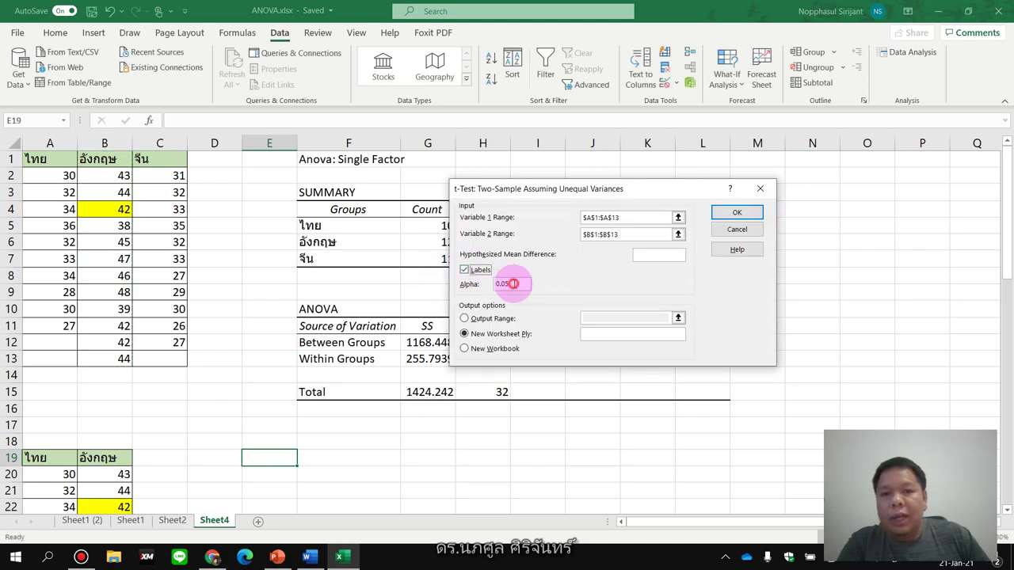
pyautogui.press('BackSpace')
pyautogui.write('17')
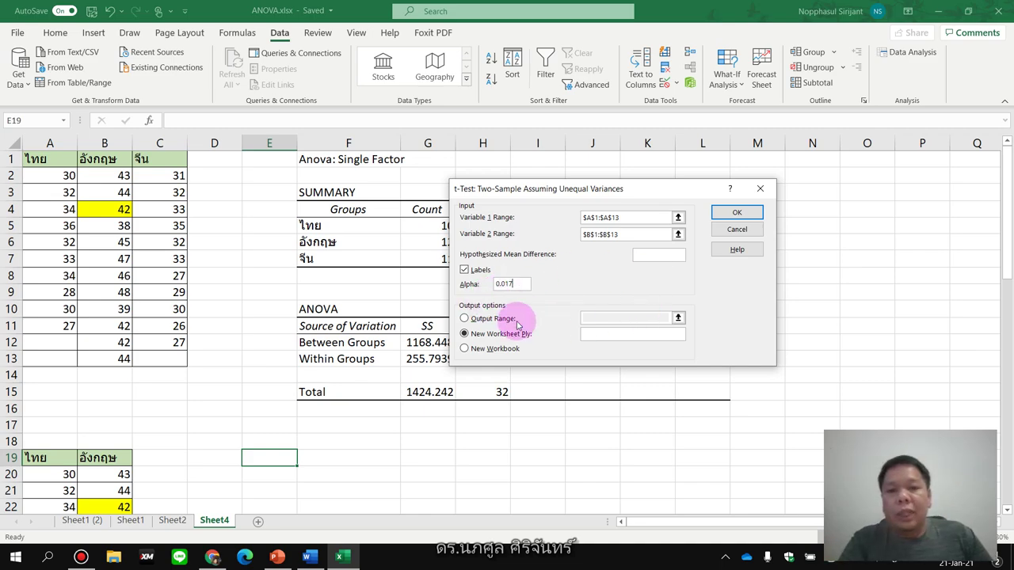
pyautogui.click(490, 320)
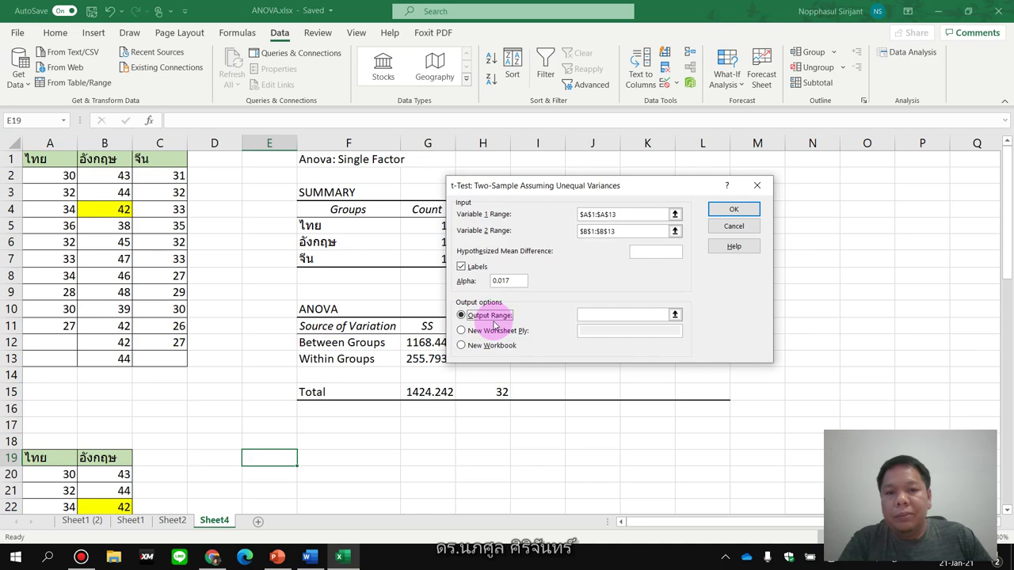
pyautogui.click(674, 316)
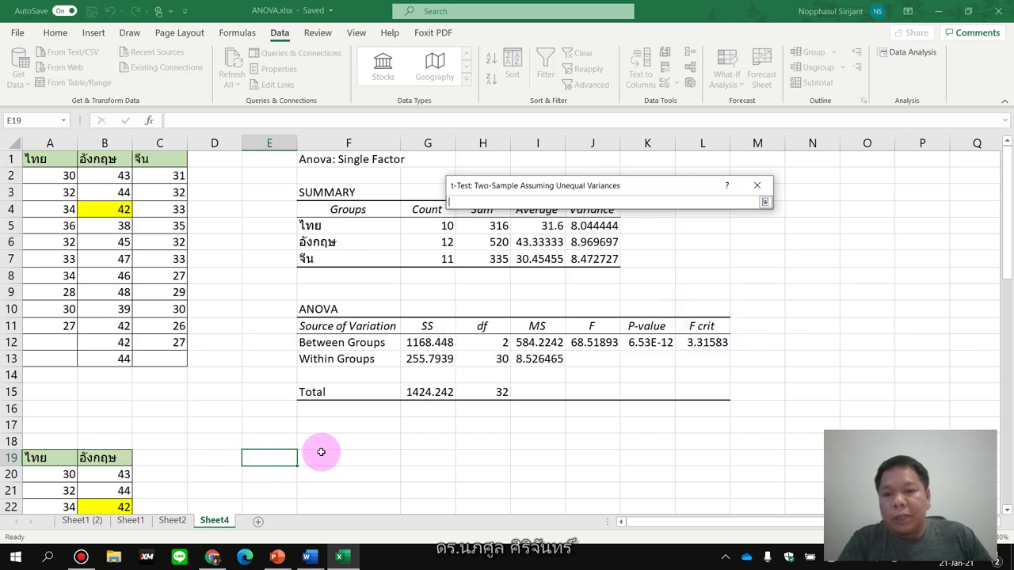
pyautogui.click(318, 460)
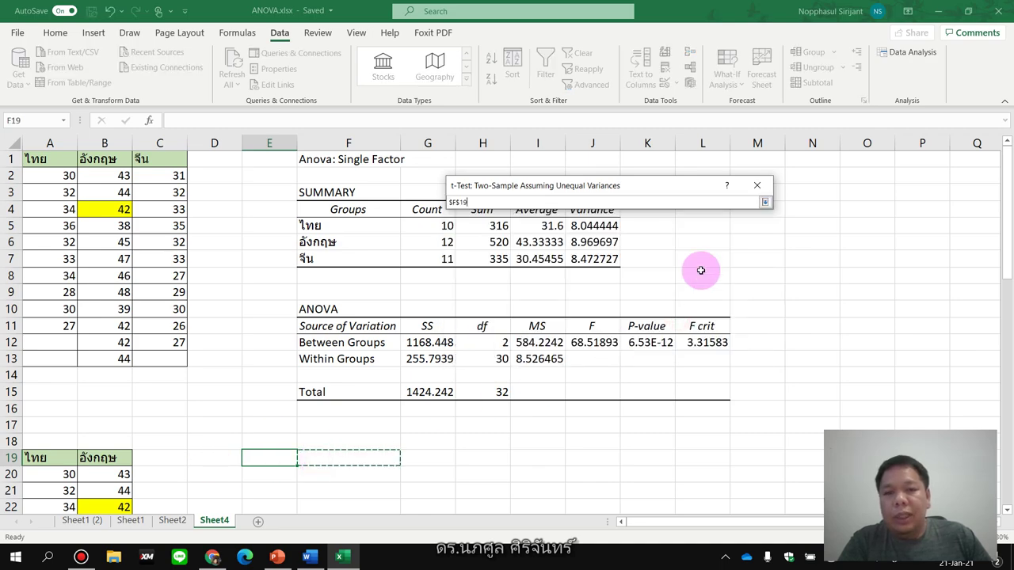
pyautogui.click(767, 203)
pyautogui.click(737, 211)
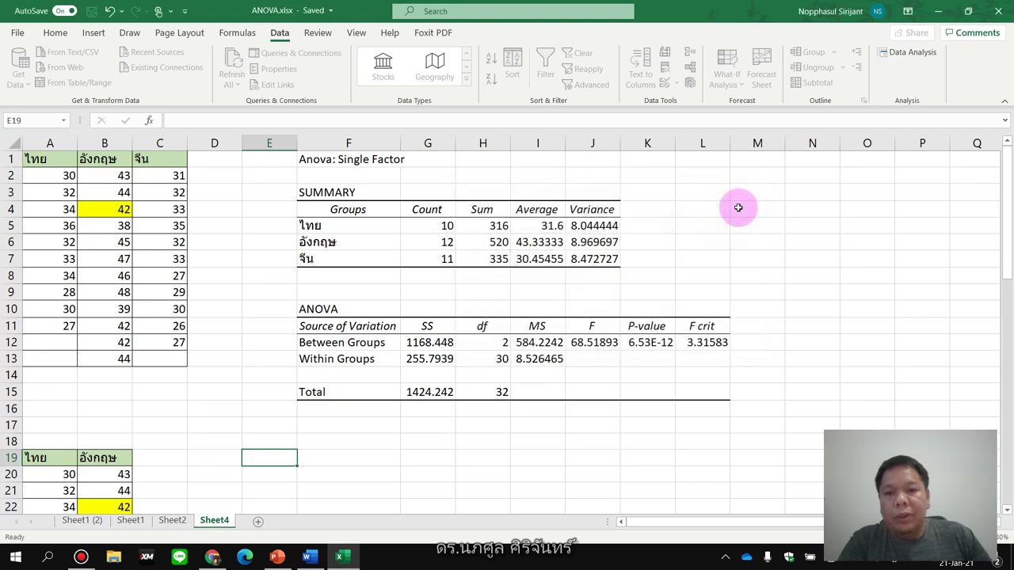
pyautogui.scroll(-2, 613, 357)
# From cell J19, open a new unequal-variance two-sample t-test
pyautogui.scroll(-1, 611, 362)
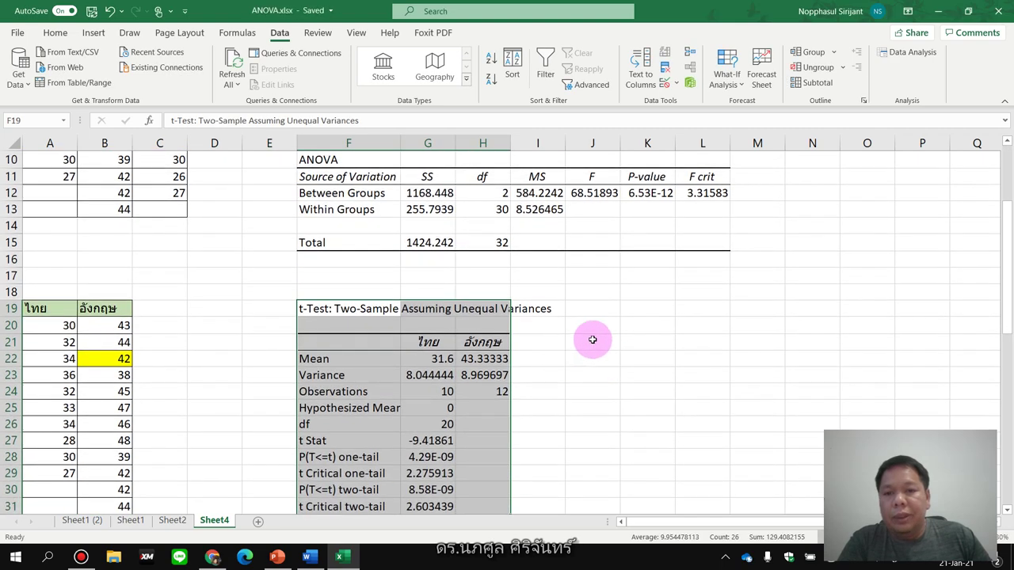
pyautogui.click(592, 307)
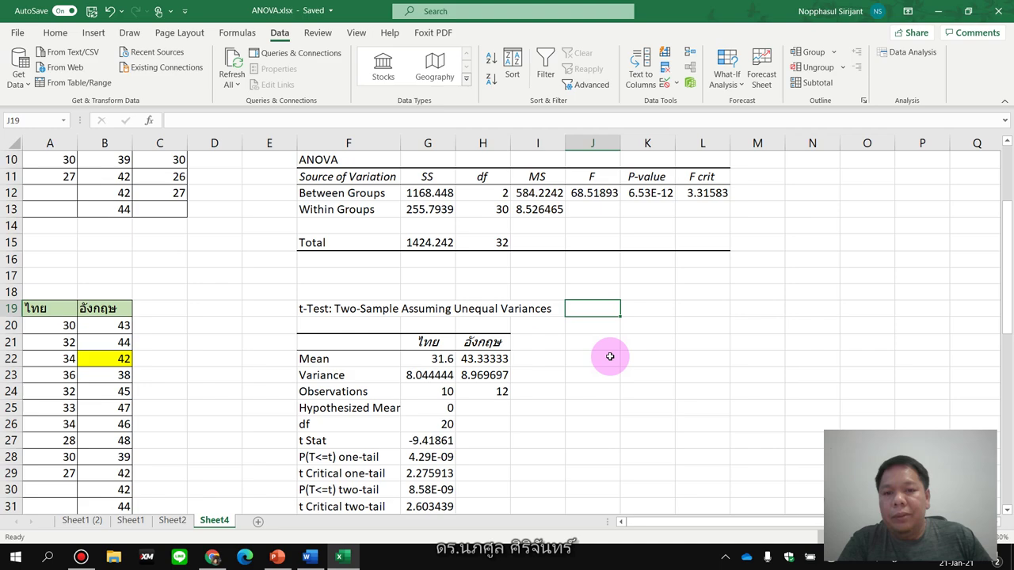
pyautogui.click(918, 60)
pyautogui.click(918, 59)
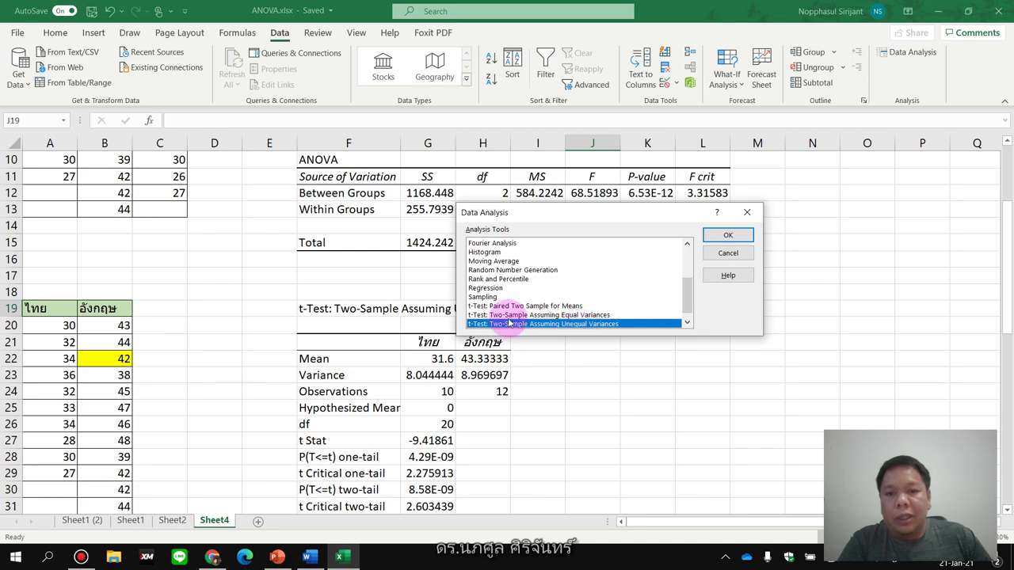
pyautogui.click(728, 236)
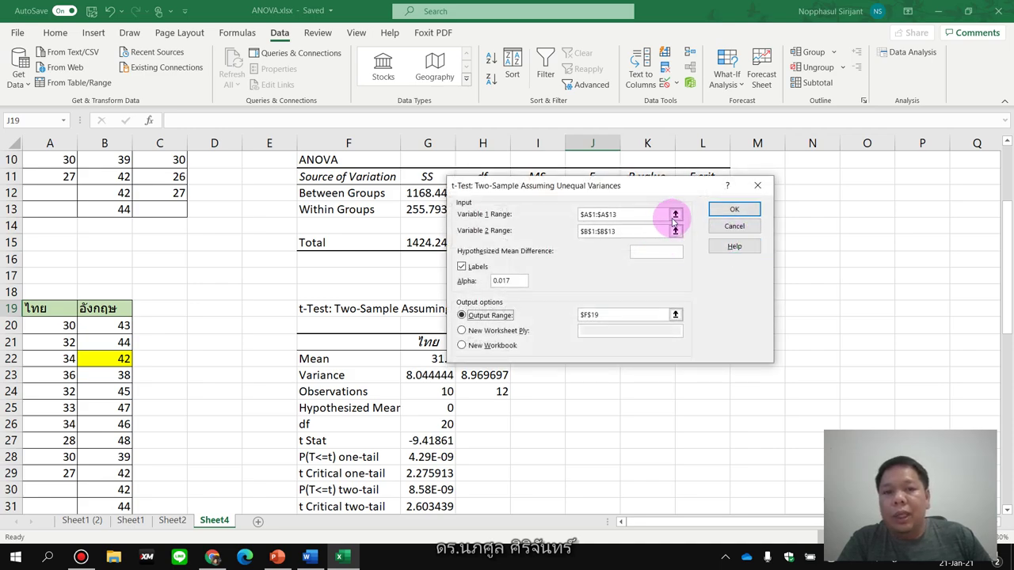
# Compare อังกฤษ B1:B13 with จีน C1:C13, output at J19, and run the t-test
pyautogui.click(675, 216)
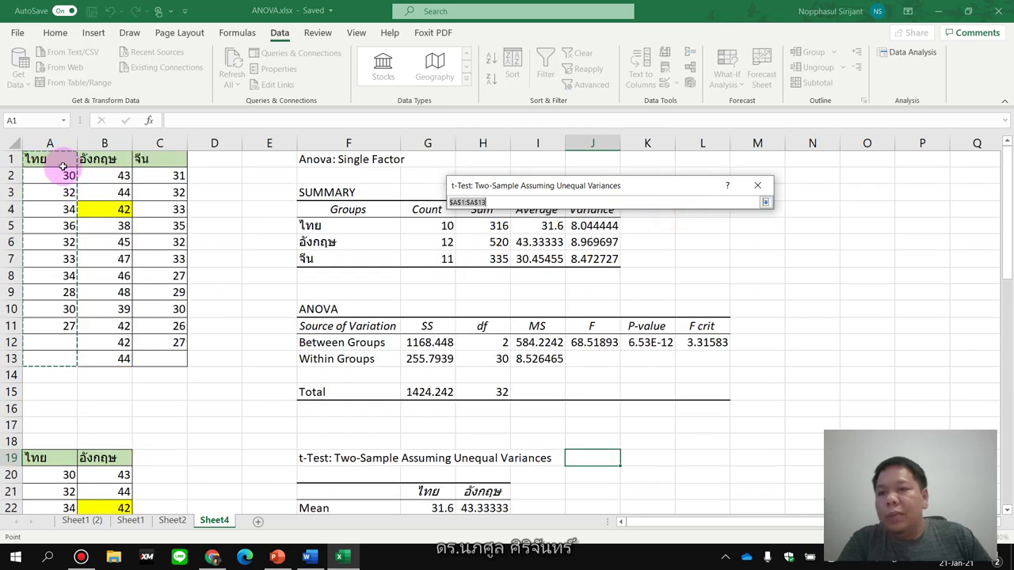
pyautogui.moveTo(107, 161); pyautogui.dragTo(104, 359)
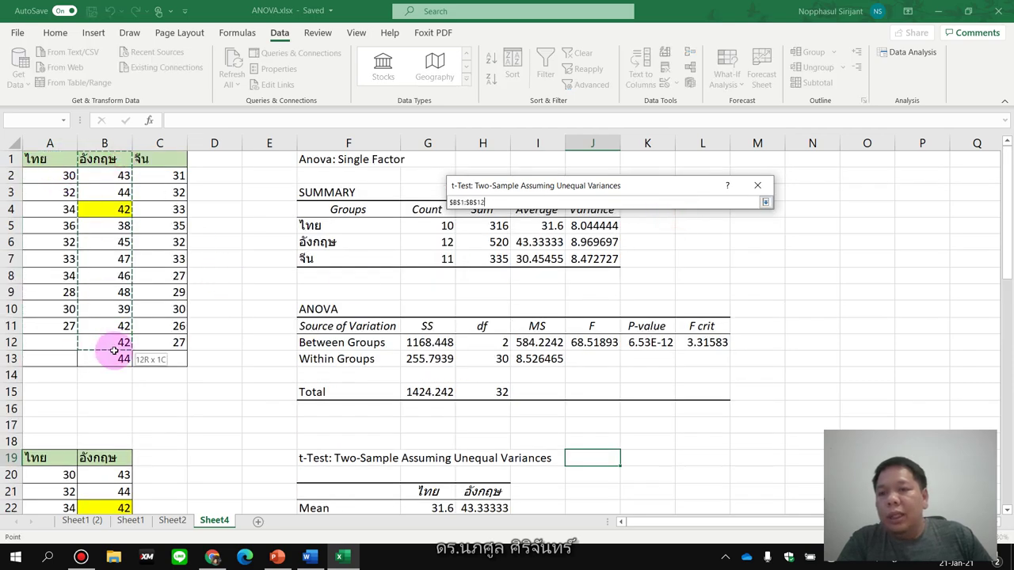
pyautogui.click(766, 203)
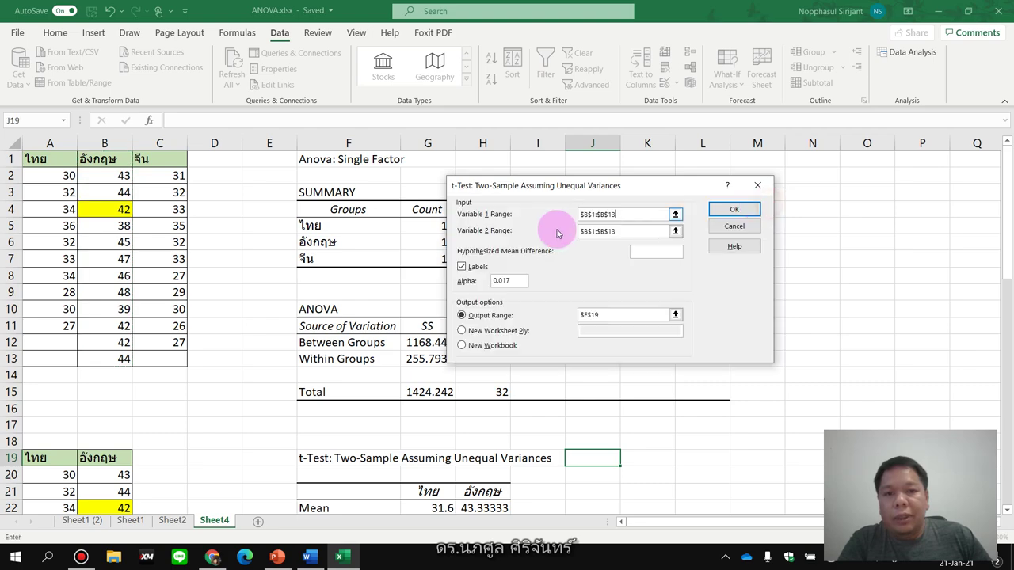
pyautogui.click(677, 232)
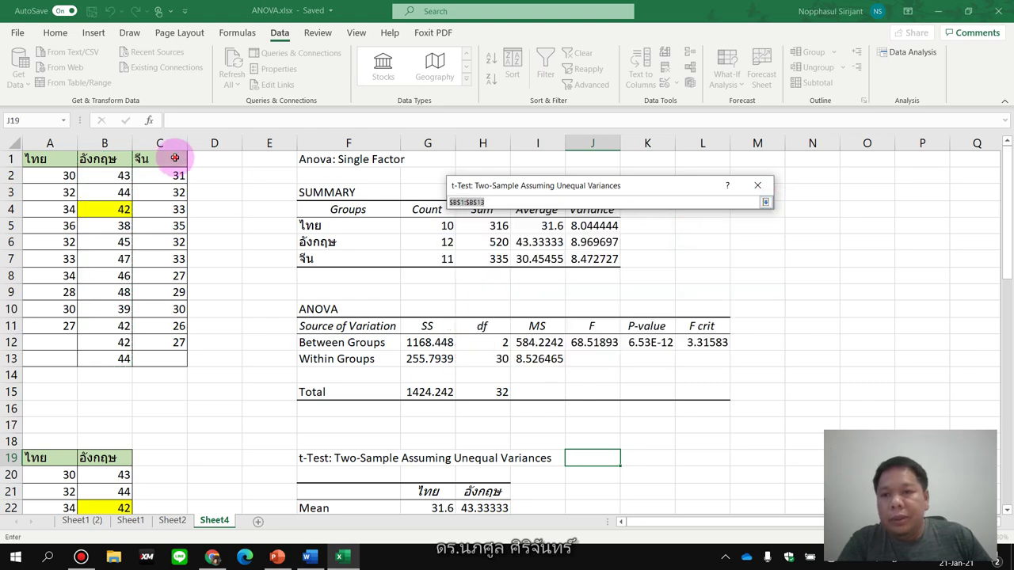
pyautogui.moveTo(175, 158); pyautogui.dragTo(186, 358)
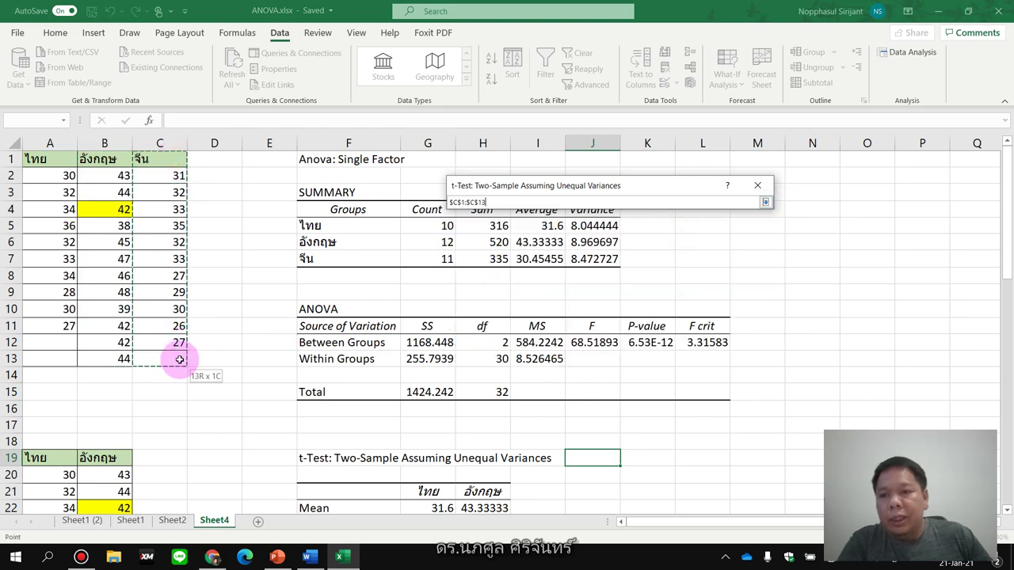
pyautogui.click(766, 203)
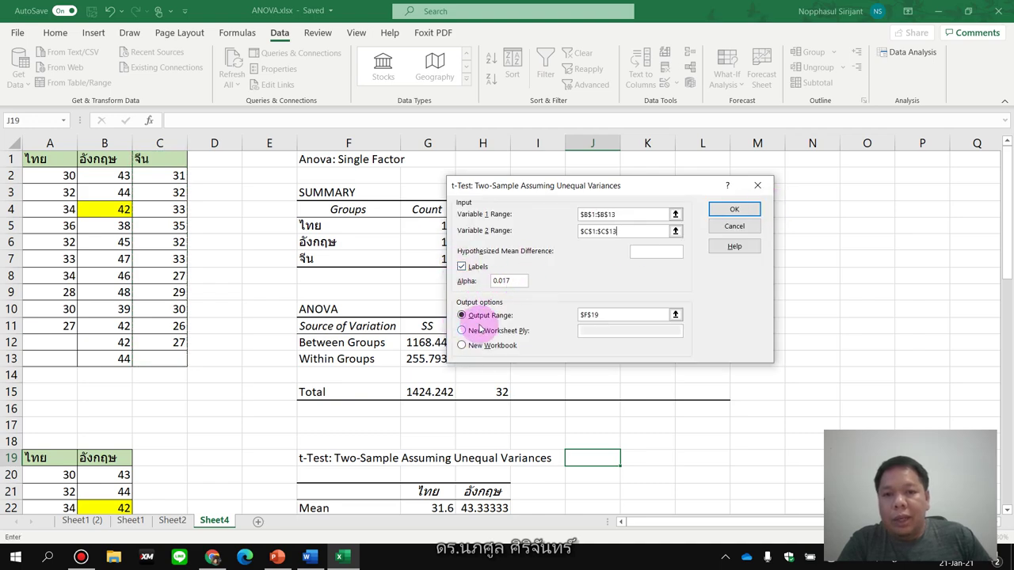
pyautogui.click(673, 314)
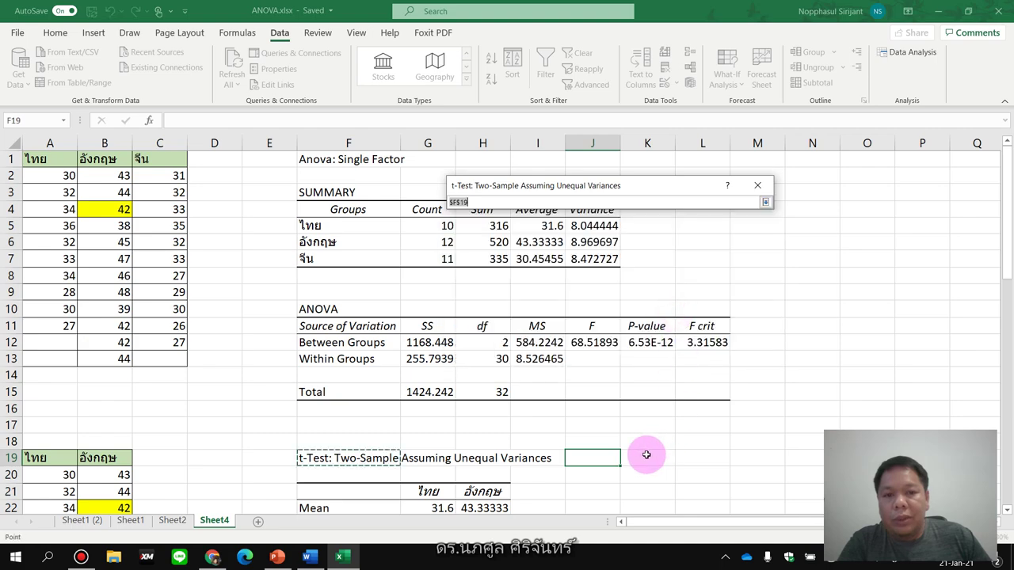
pyautogui.click(606, 455)
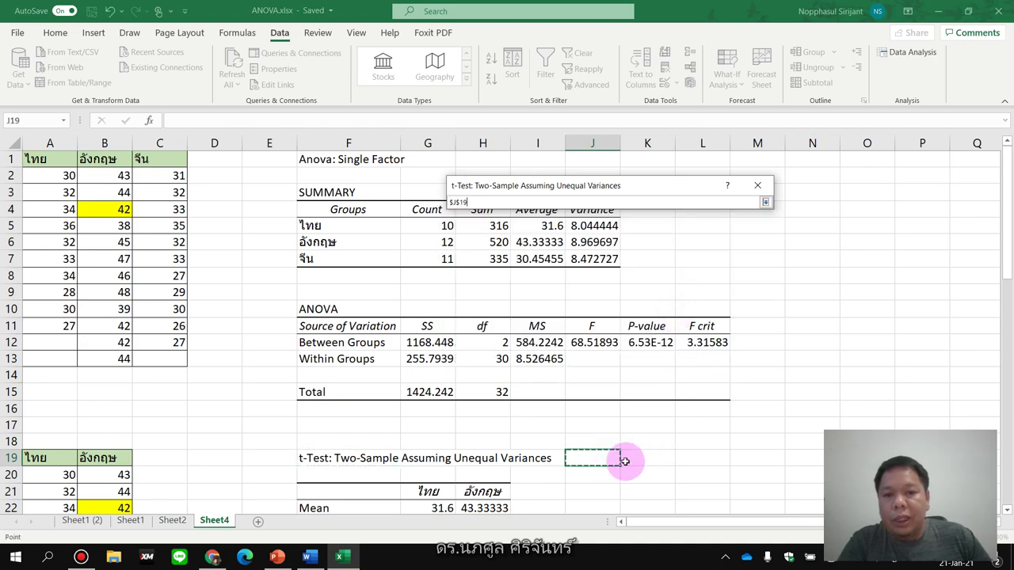
pyautogui.click(765, 202)
pyautogui.click(744, 216)
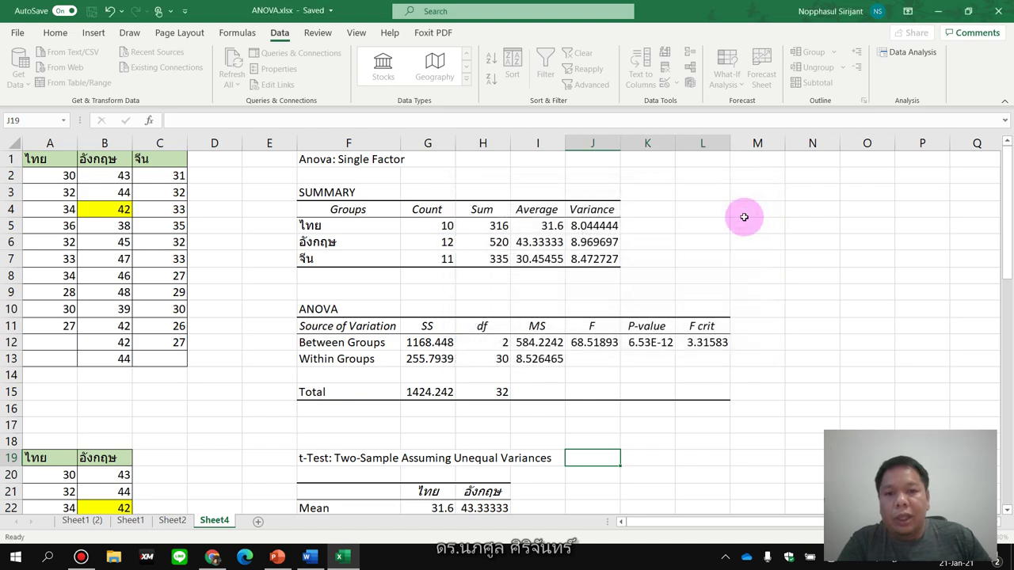
pyautogui.scroll(-3, 758, 262)
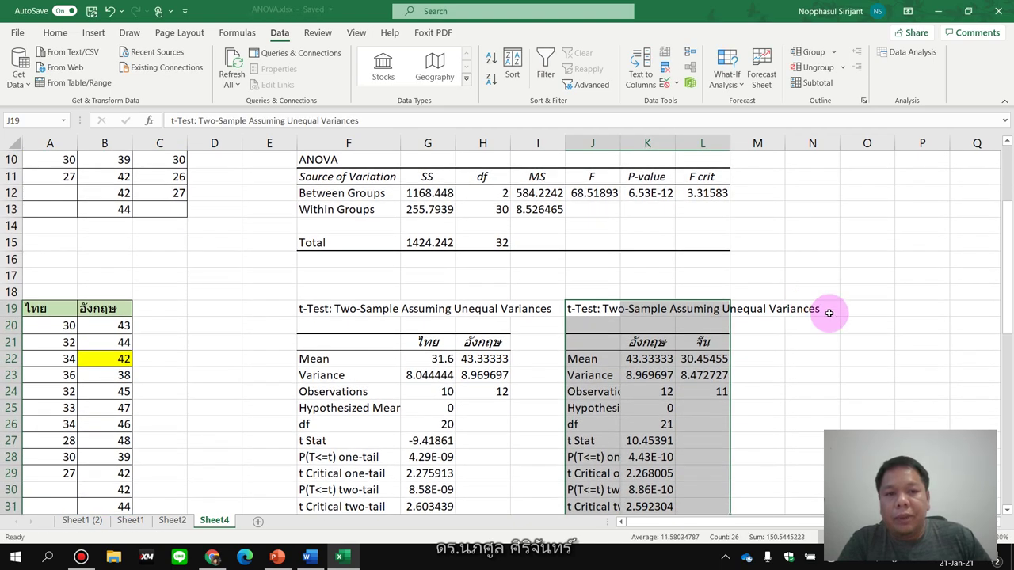
# From cell N19, open a new unequal-variance two-sample t-test
pyautogui.click(828, 310)
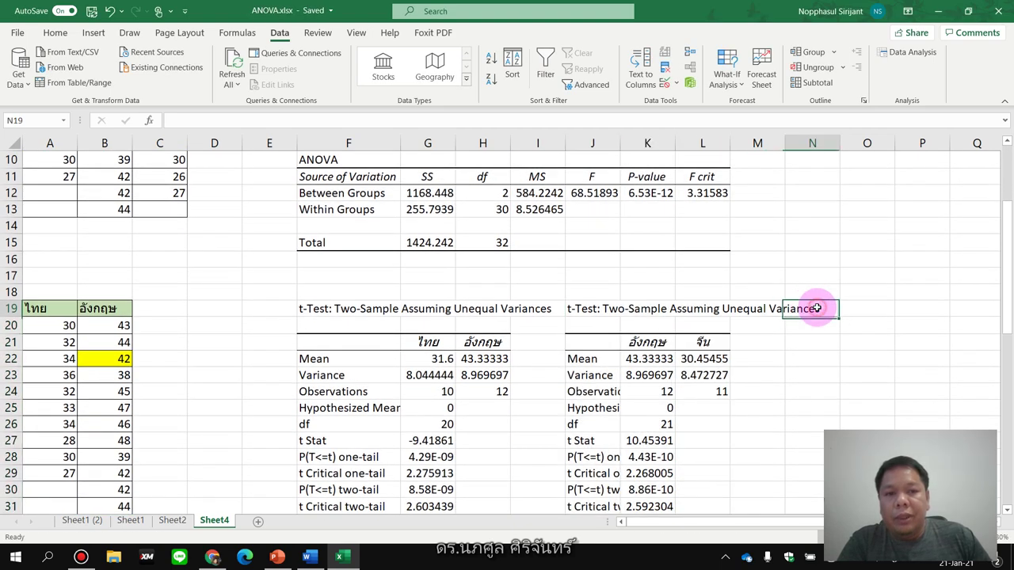
pyautogui.click(910, 53)
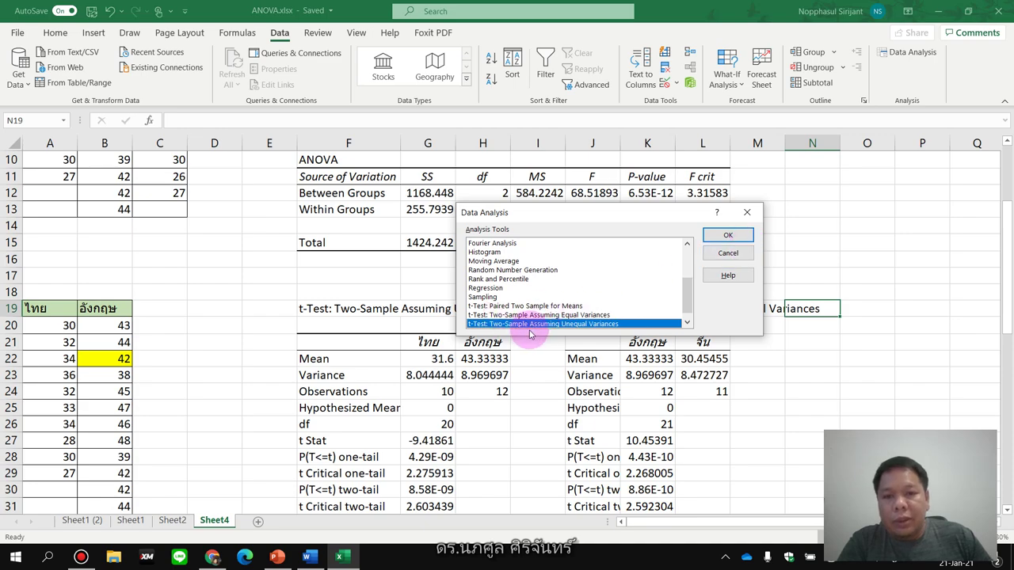
pyautogui.click(723, 235)
# Set Variable 1 to ไทย A1:A13 and Variable 2 to จีน C1:C13
pyautogui.click(676, 215)
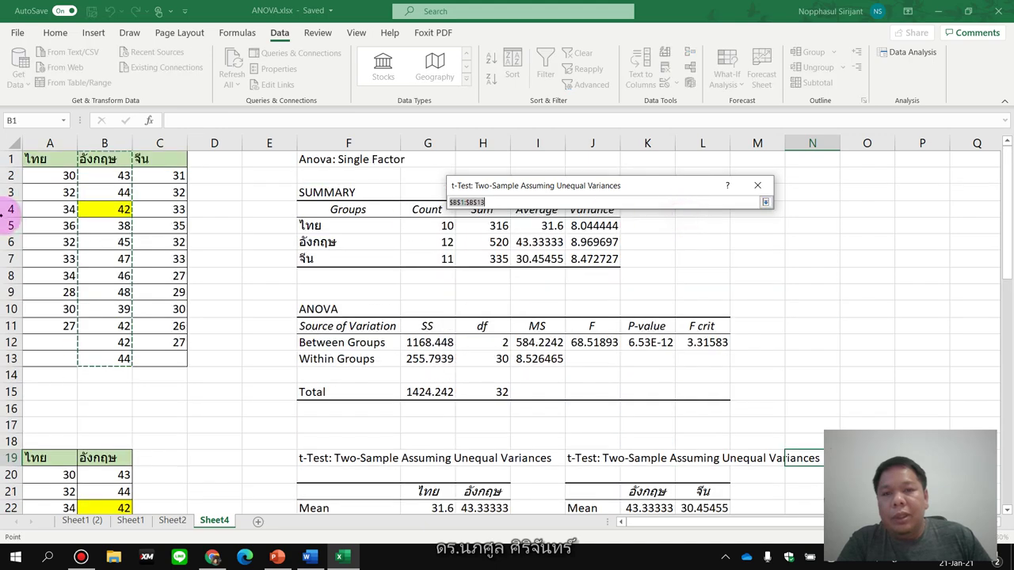
pyautogui.moveTo(38, 161); pyautogui.dragTo(50, 361)
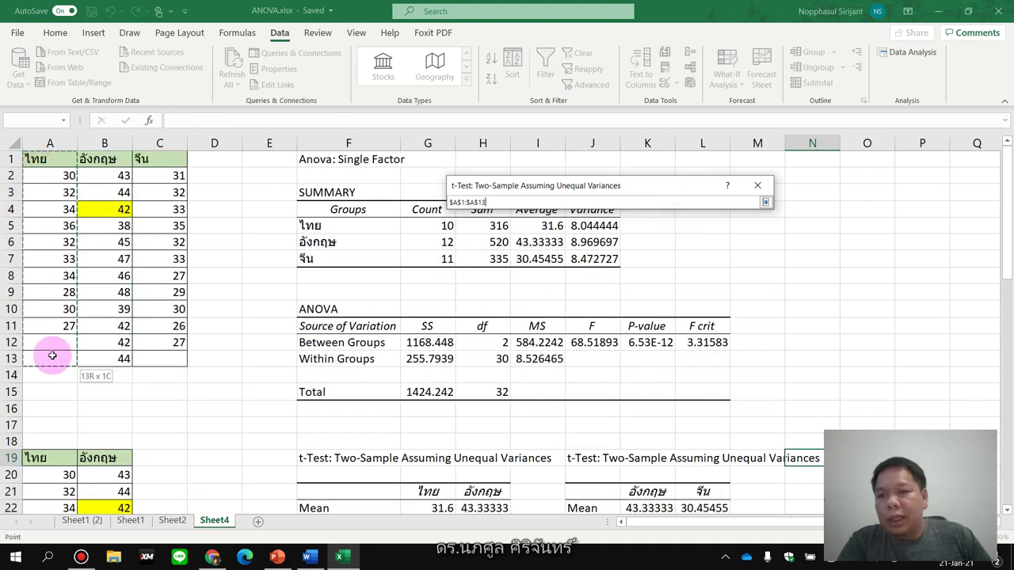
pyautogui.click(765, 202)
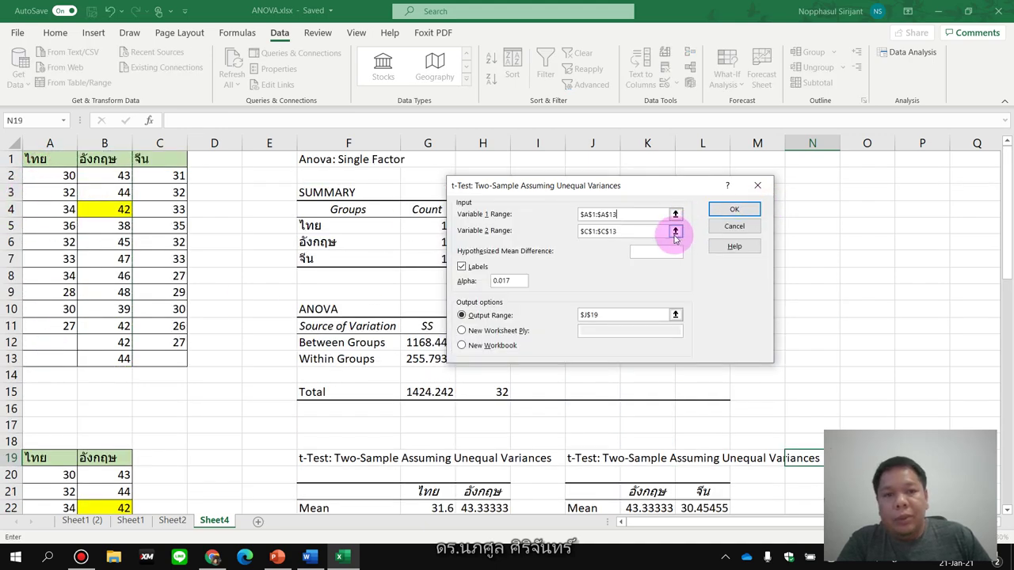
pyautogui.click(673, 230)
pyautogui.moveTo(172, 165); pyautogui.dragTo(167, 347)
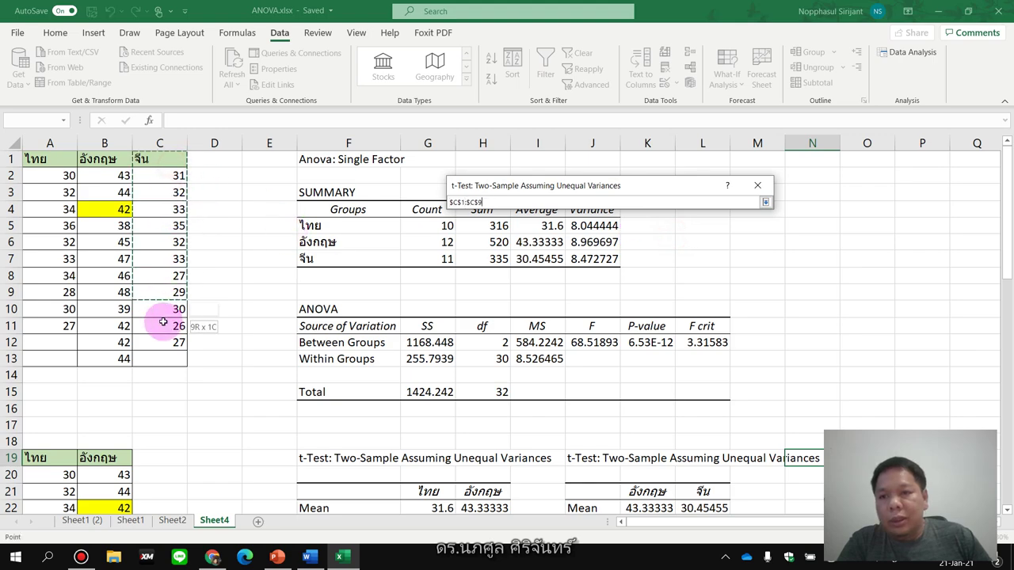
pyautogui.click(768, 203)
# Use labels and alpha 0.017, output at N19, and run the ไทย vs จีน t-test
pyautogui.click(463, 267)
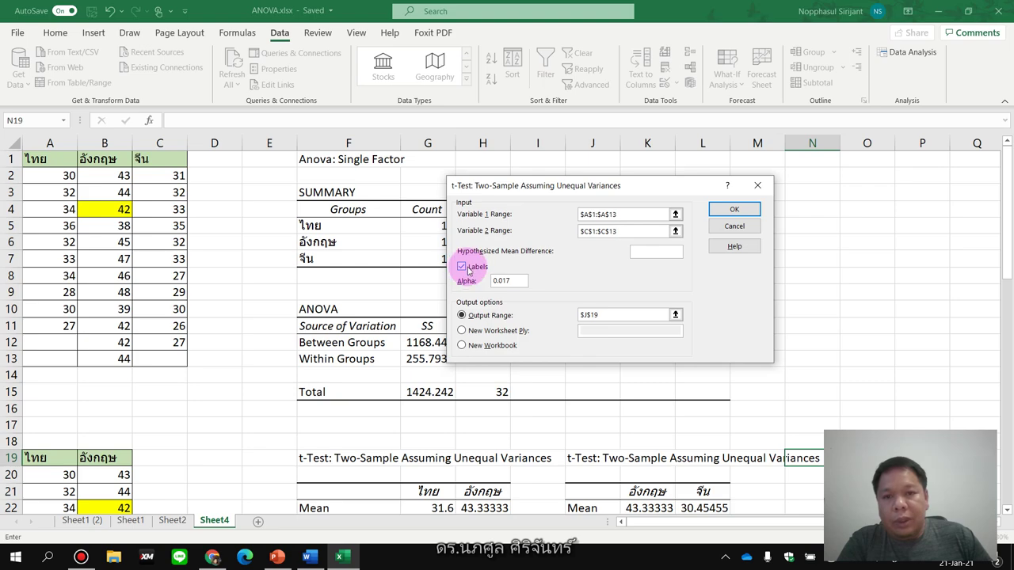
pyautogui.click(511, 281)
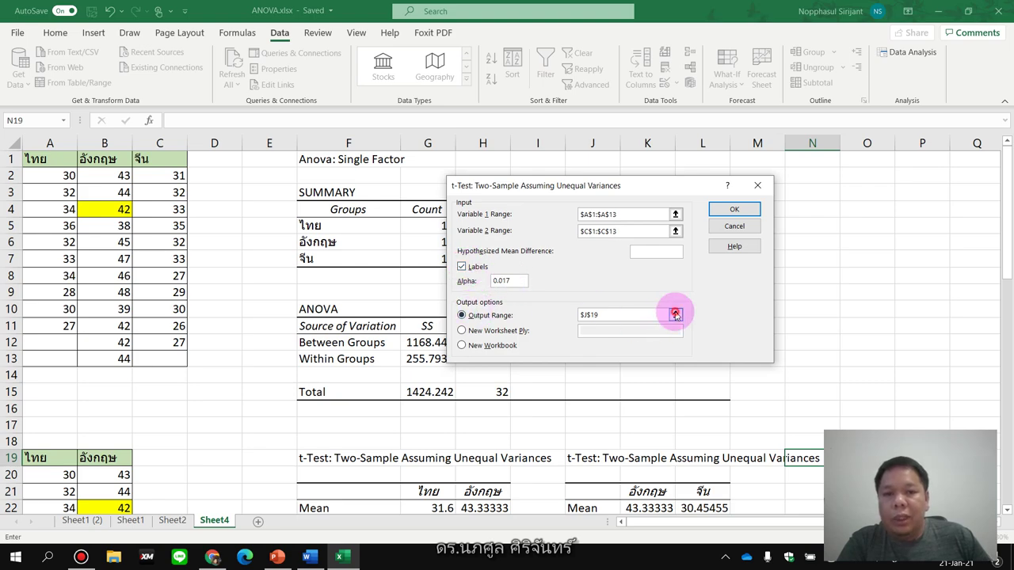
pyautogui.click(676, 315)
pyautogui.scroll(-1, 800, 365)
pyautogui.scroll(-1, 800, 364)
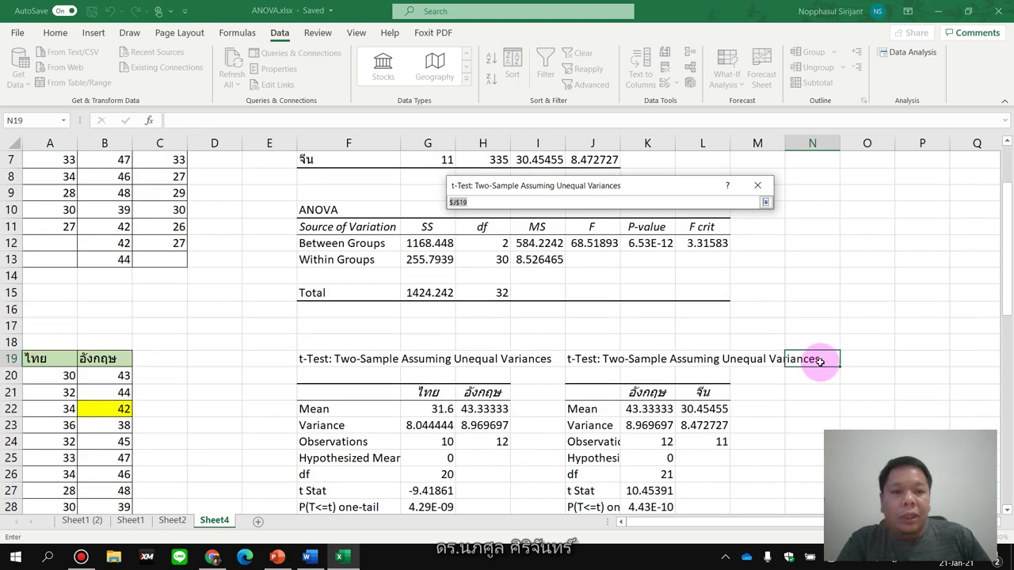
pyautogui.click(820, 360)
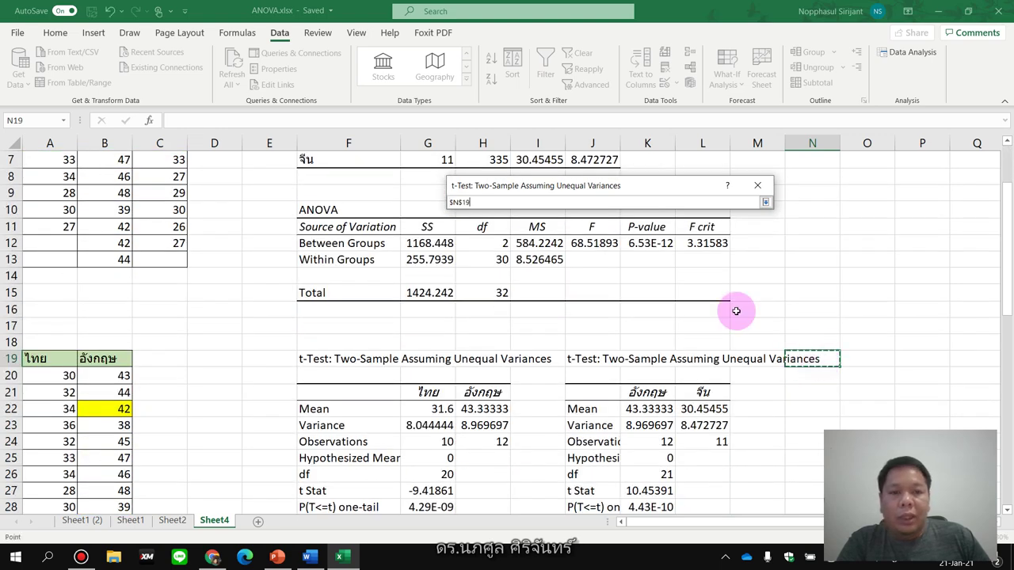
pyautogui.click(767, 204)
pyautogui.click(735, 208)
pyautogui.scroll(-2, 686, 263)
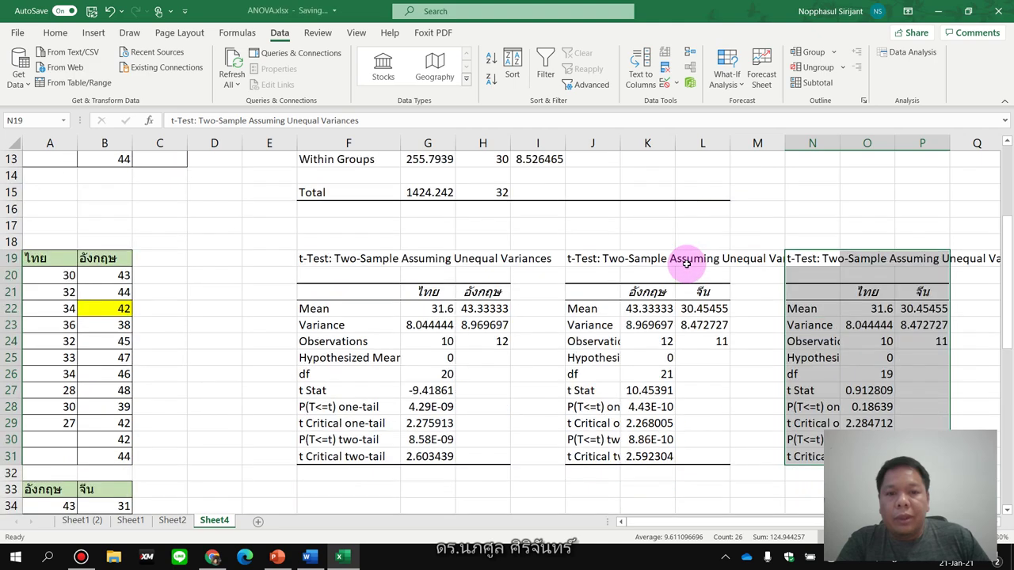
pyautogui.scroll(-1, 686, 263)
# Shade the significant two-tail p-values 8.58E-09 (G30) gold and 8.86E-10 (K30) orange
pyautogui.click(434, 340)
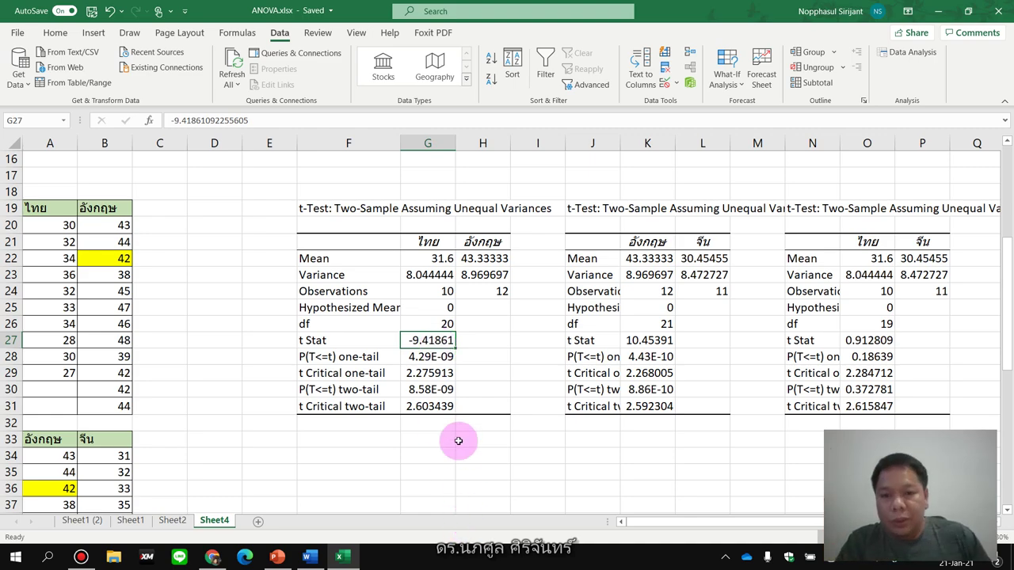
pyautogui.click(440, 388)
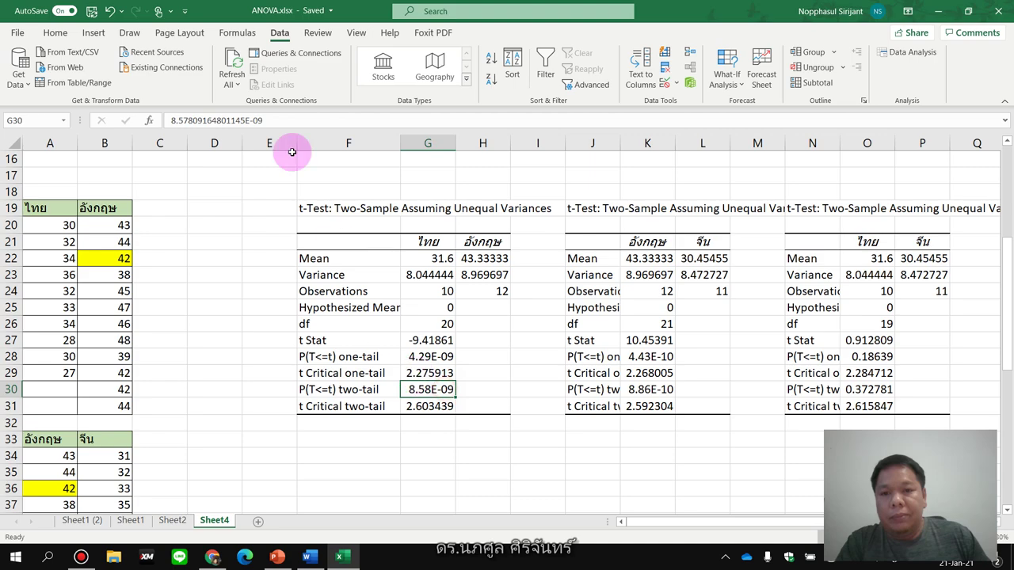
pyautogui.click(56, 32)
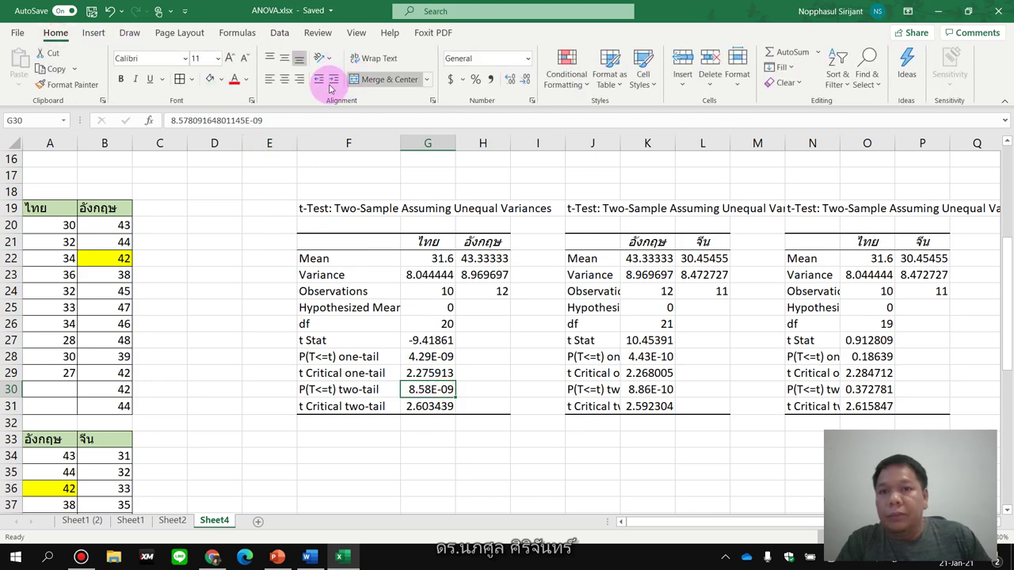
pyautogui.click(221, 78)
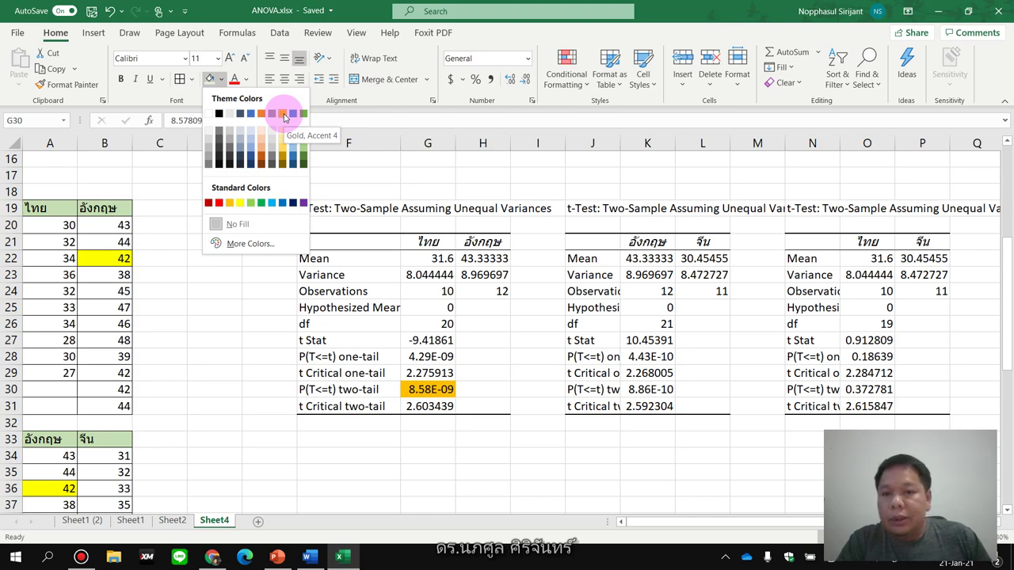
pyautogui.click(285, 117)
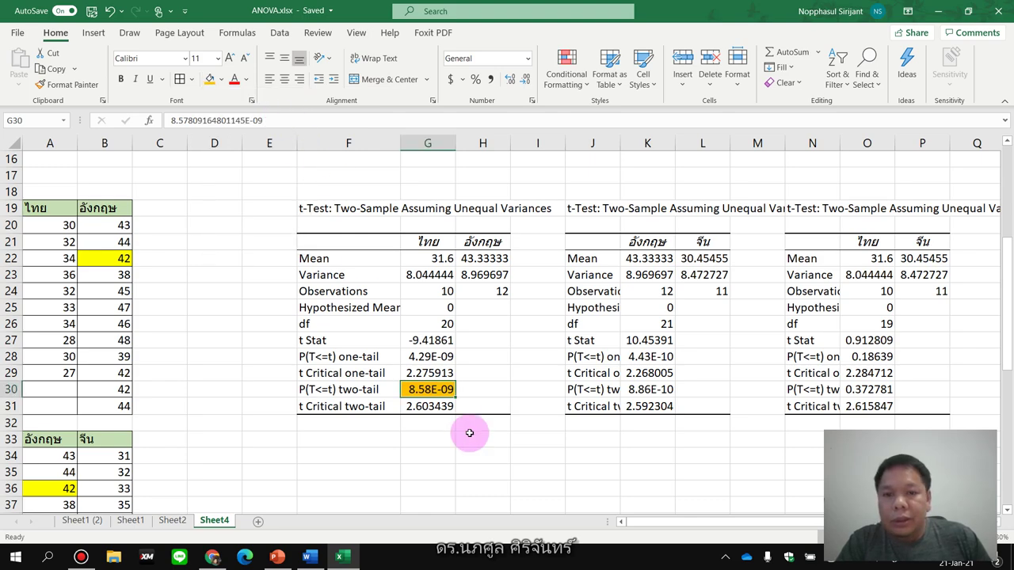
pyautogui.click(647, 390)
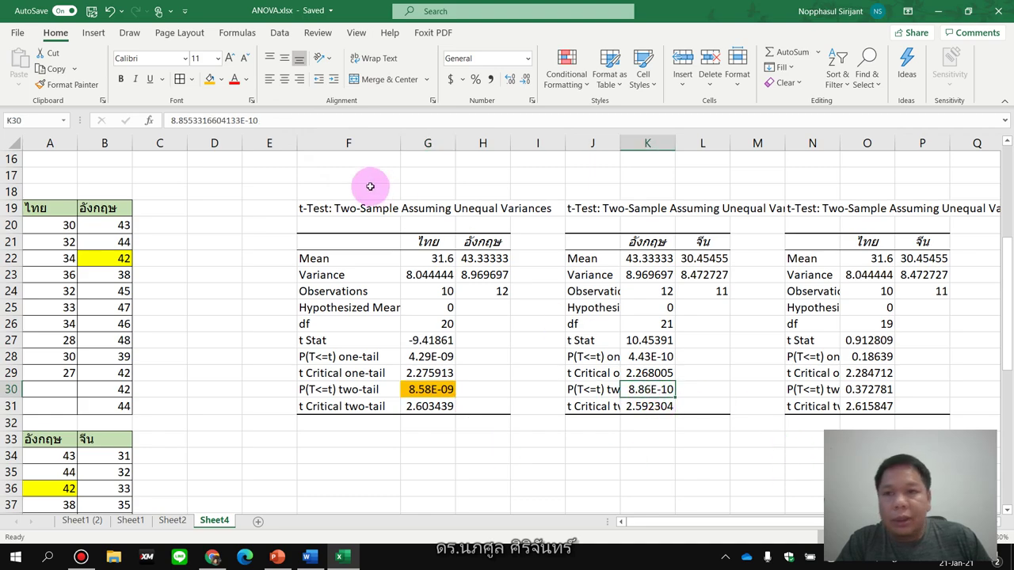
pyautogui.click(219, 82)
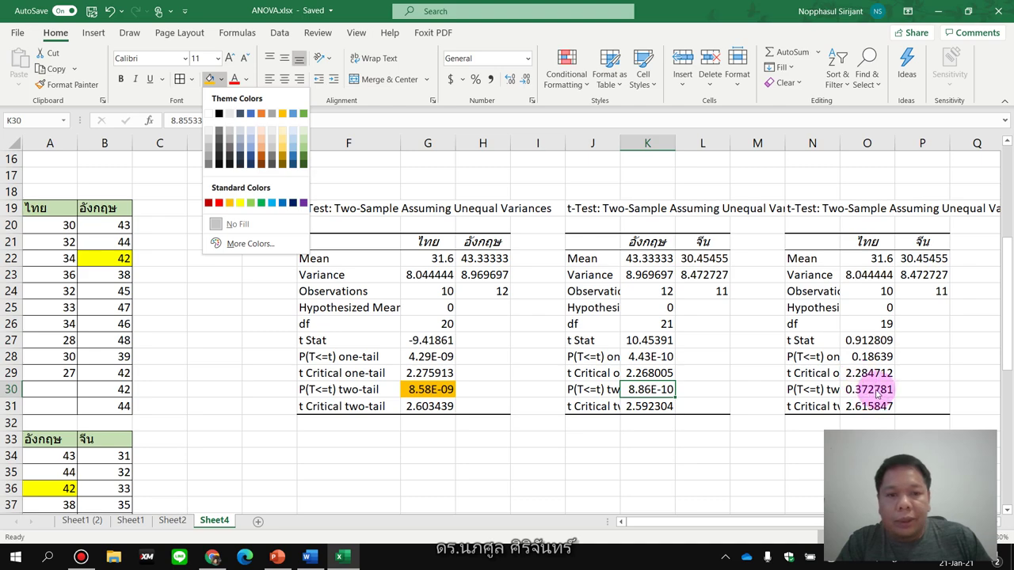
pyautogui.click(282, 115)
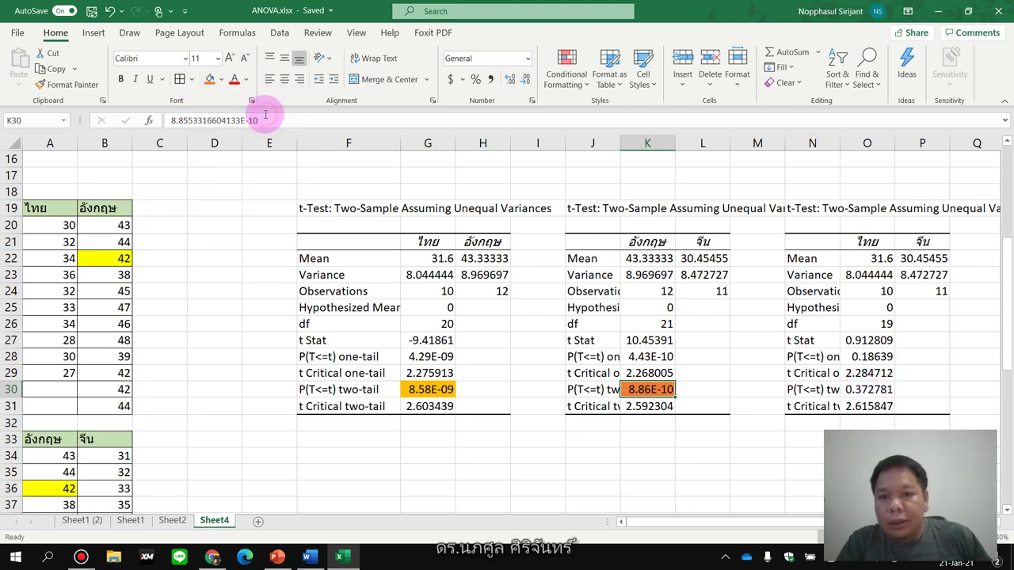
# Enter an X in P30 beside the non-significant p-value 0.372781
pyautogui.click(863, 391)
pyautogui.click(924, 393)
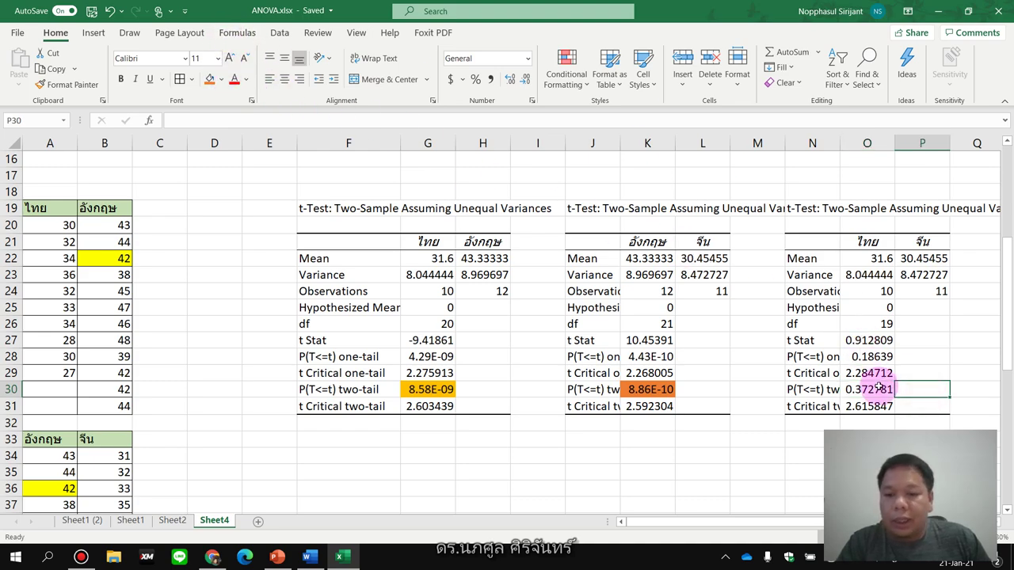
pyautogui.write('X')
pyautogui.click(769, 425)
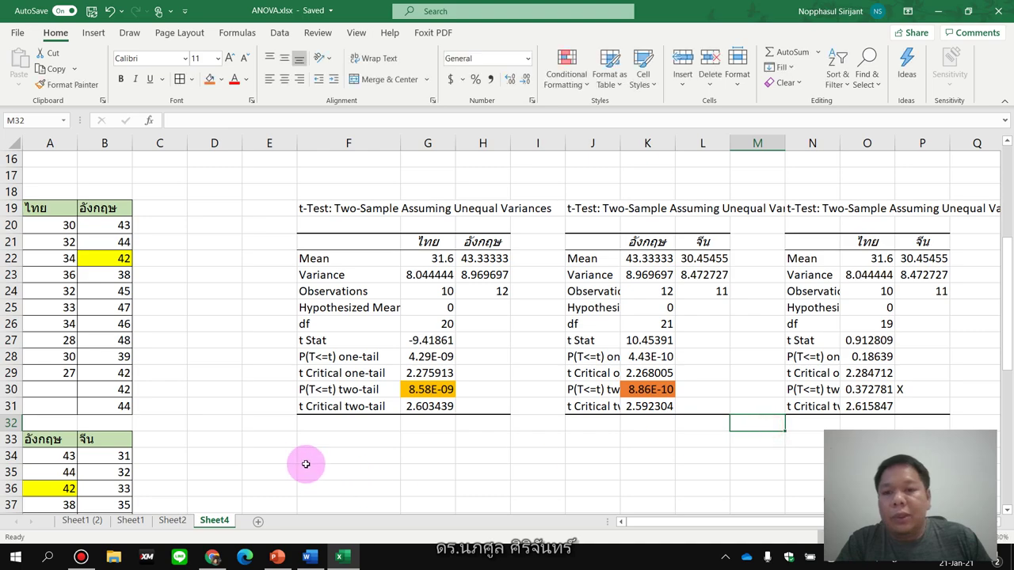
# Fill the ANOVA P-value cell 6.53E-12 (K12) with yellow
pyautogui.click(318, 441)
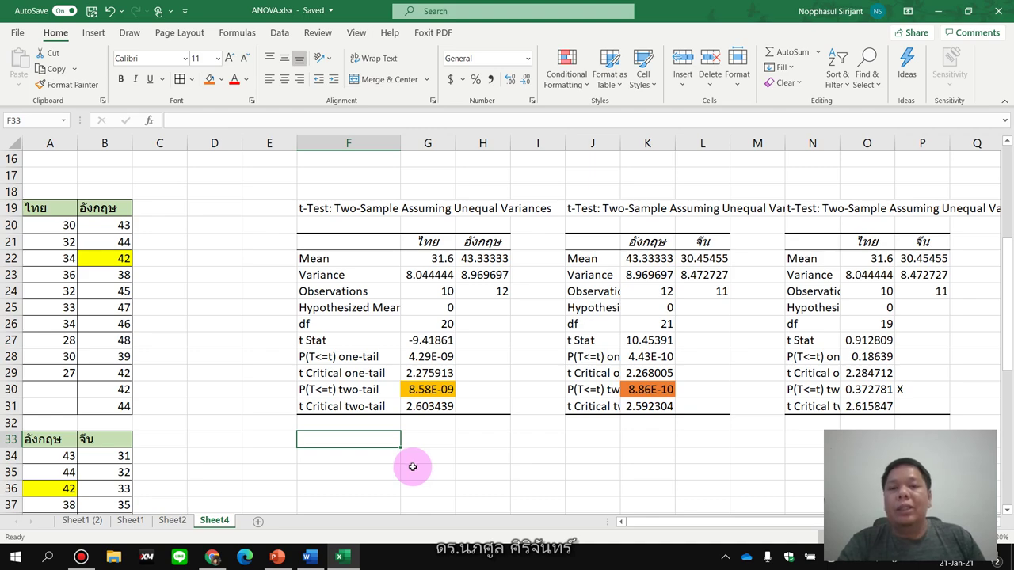
pyautogui.scroll(5, 412, 468)
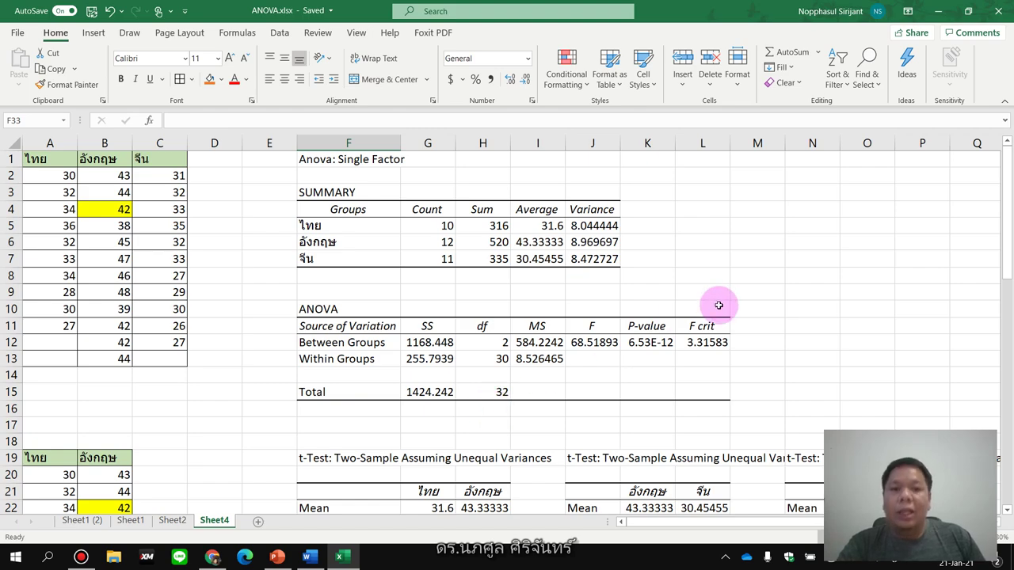
pyautogui.click(663, 342)
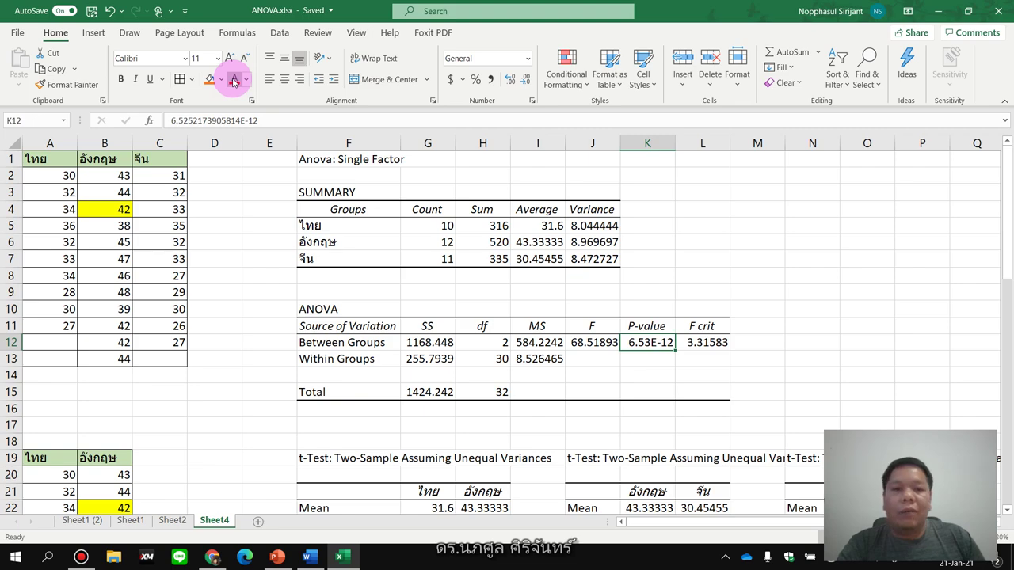
pyautogui.click(223, 82)
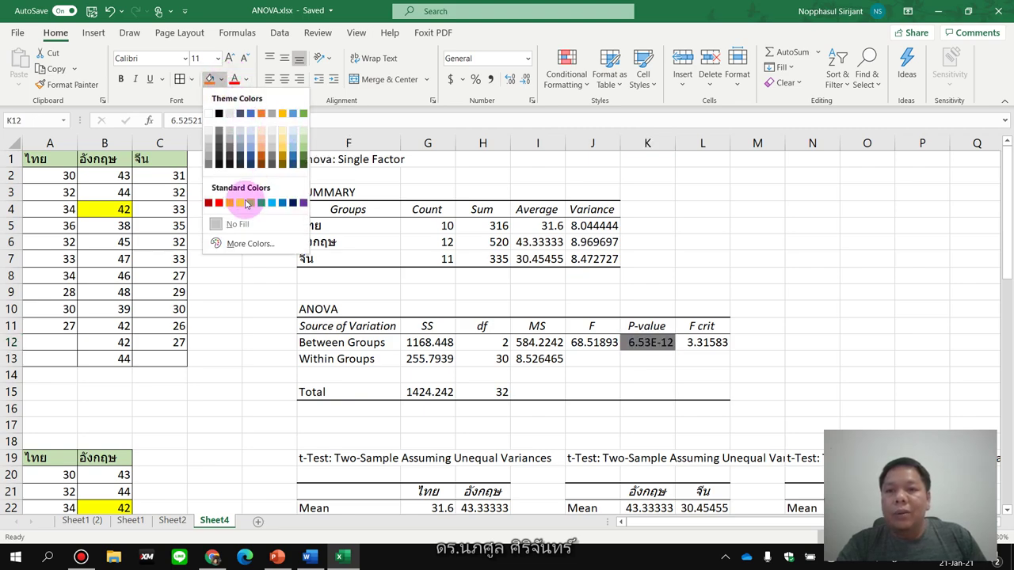
pyautogui.click(246, 204)
pyautogui.click(655, 421)
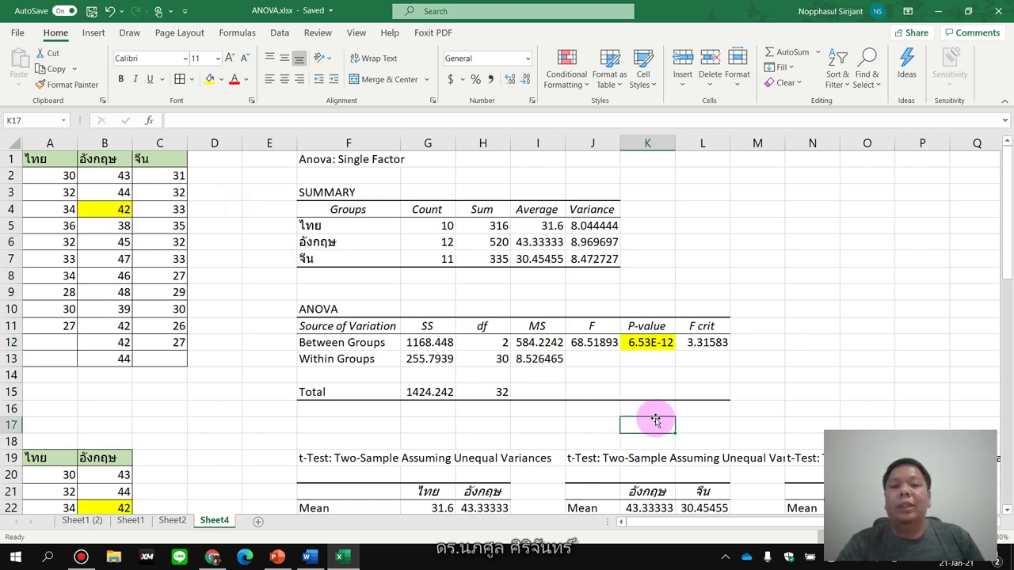
pyautogui.scroll(-2, 655, 421)
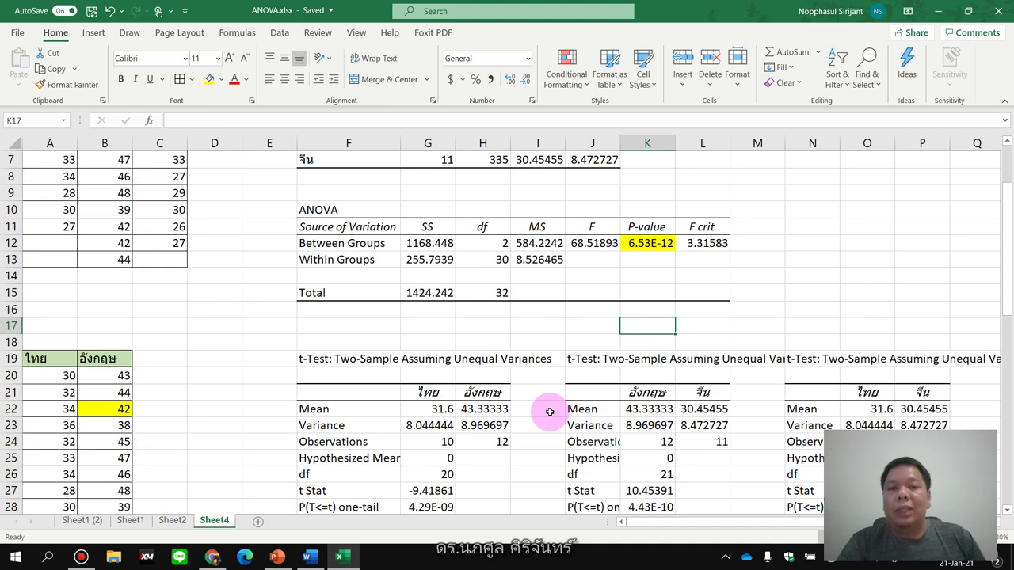
pyautogui.scroll(2, 549, 411)
pyautogui.moveTo(604, 226); pyautogui.dragTo(606, 259)
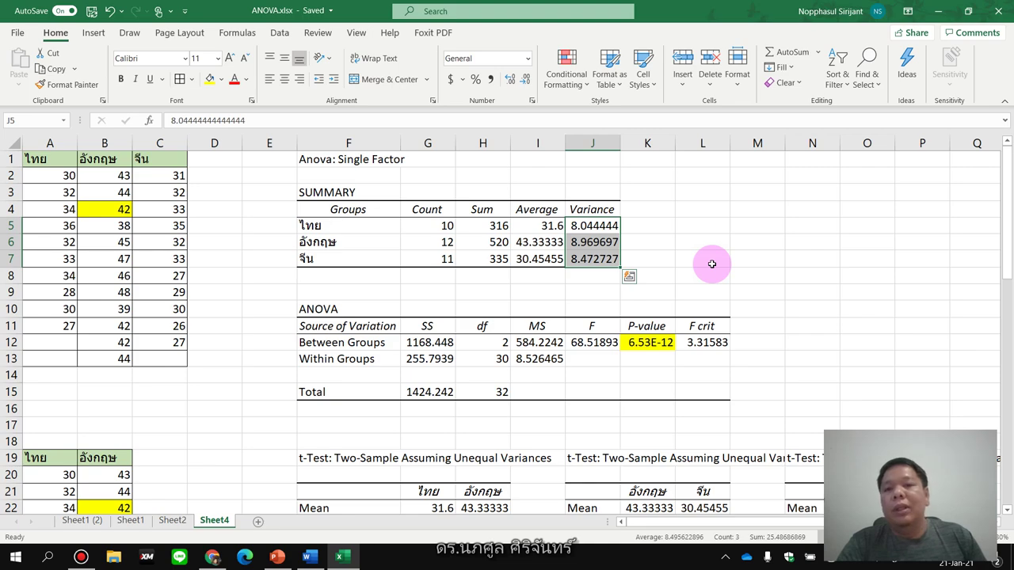
pyautogui.moveTo(427, 225); pyautogui.dragTo(434, 257)
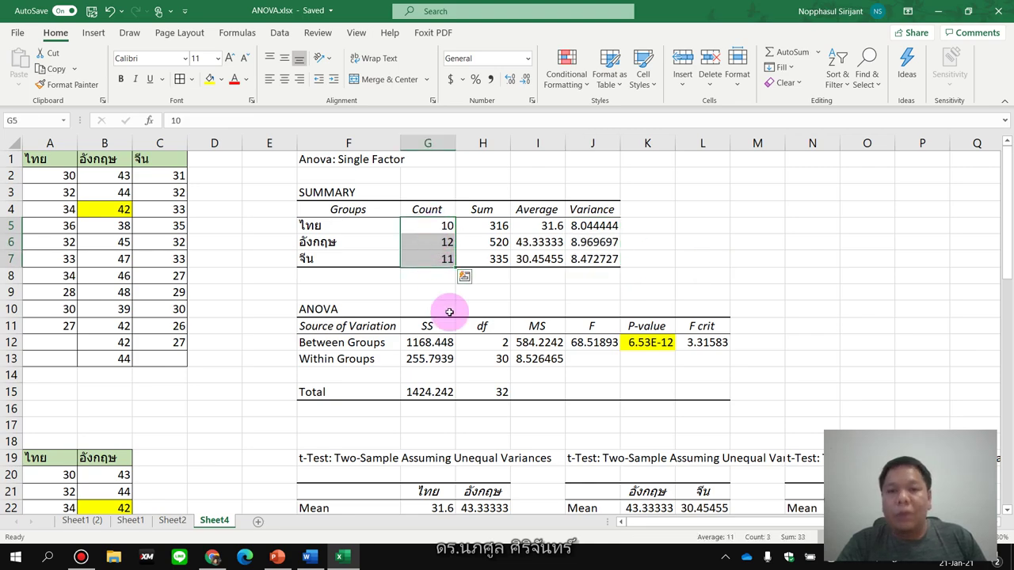
pyautogui.scroll(-4, 453, 325)
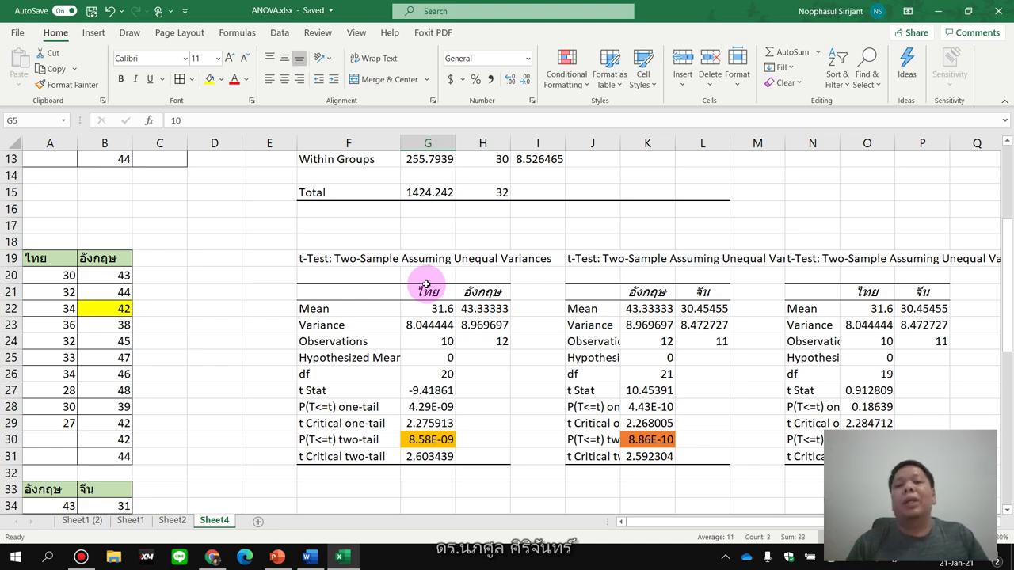
pyautogui.scroll(1, 426, 284)
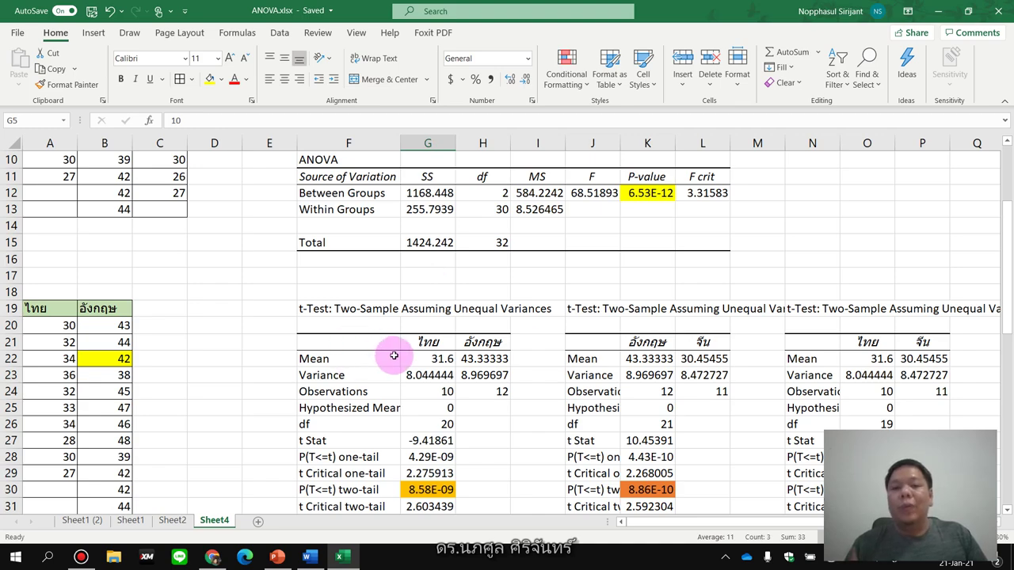
pyautogui.click(365, 292)
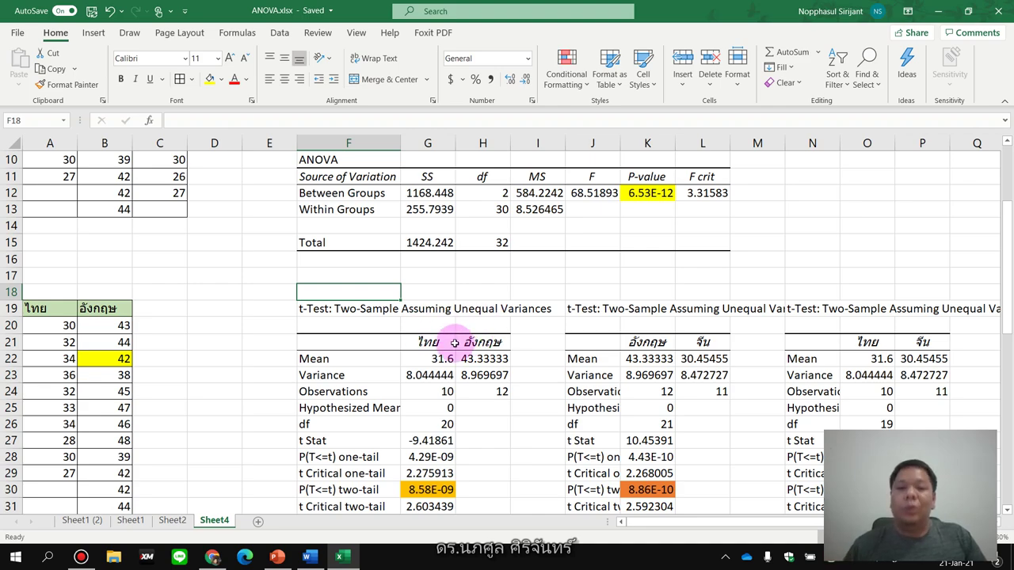
pyautogui.scroll(-3, 516, 452)
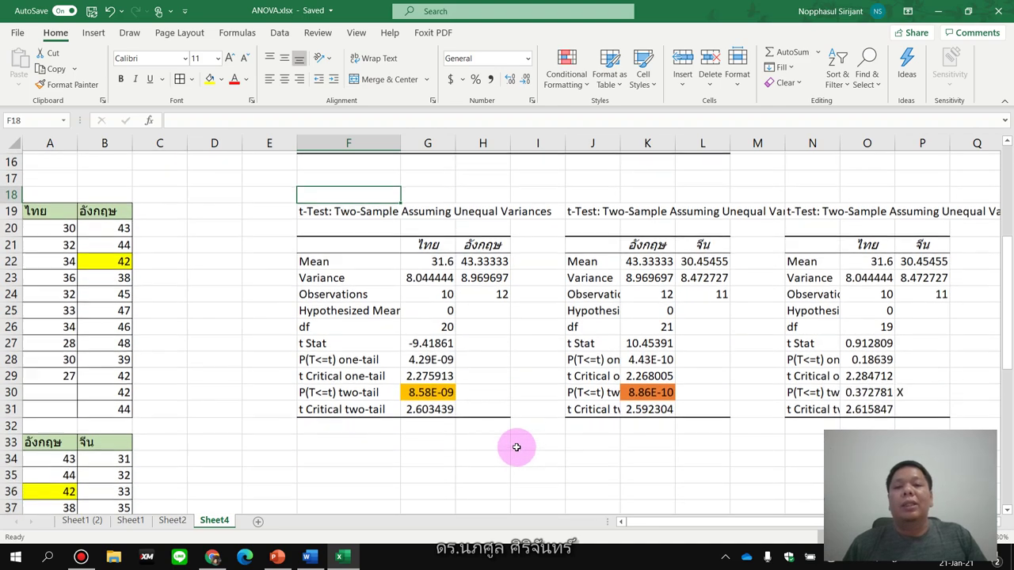
# Change the font of the non-significant p-value 0.372781 in O30 to red
pyautogui.click(427, 340)
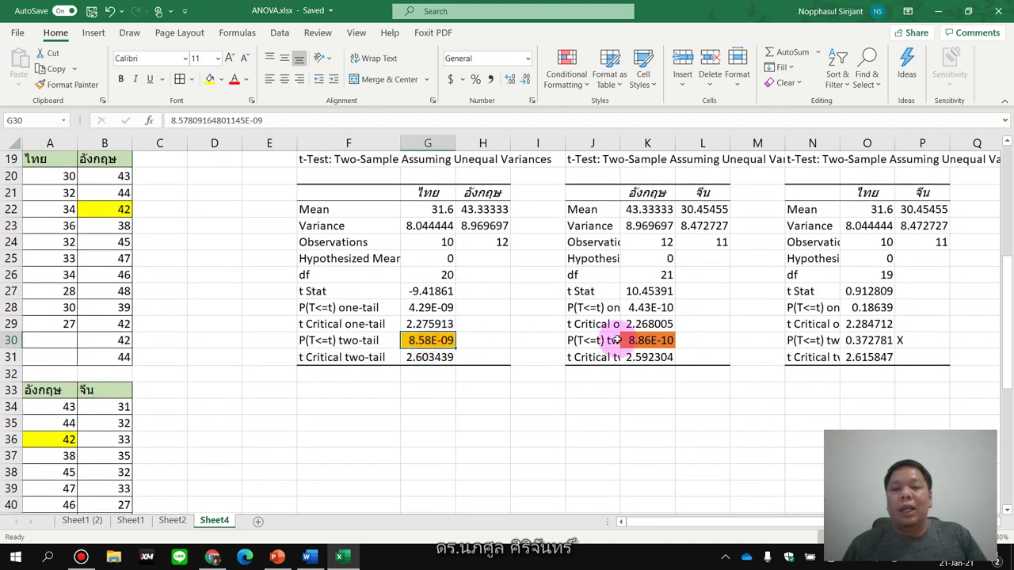
pyautogui.click(648, 340)
pyautogui.click(443, 339)
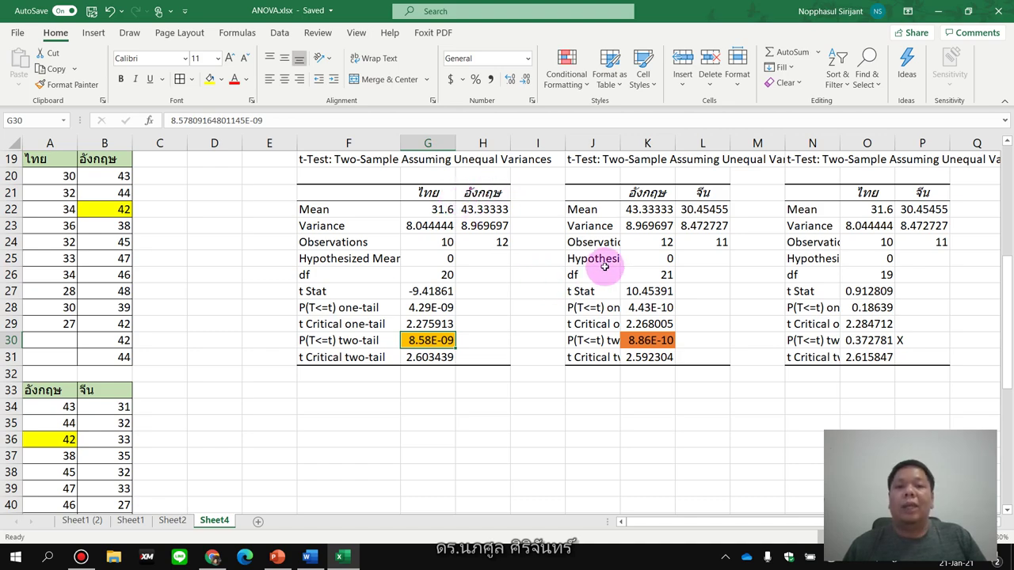
pyautogui.click(863, 342)
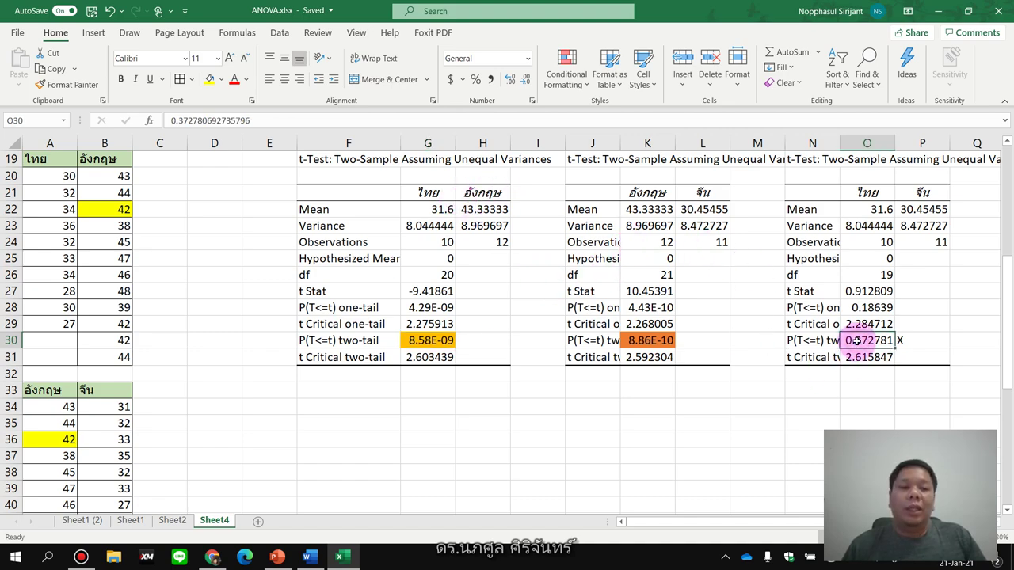
pyautogui.click(234, 79)
pyautogui.click(800, 374)
pyautogui.click(863, 341)
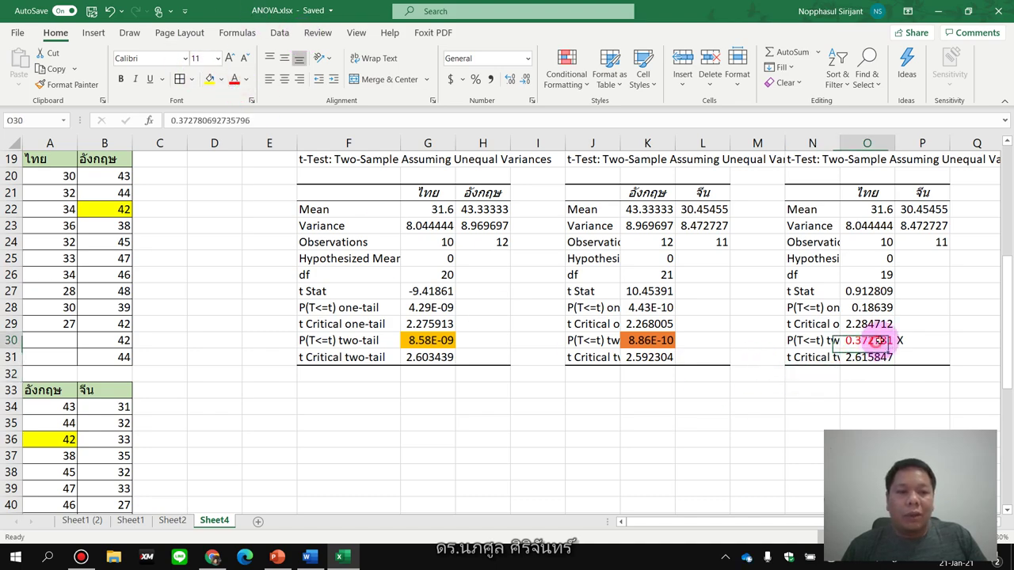